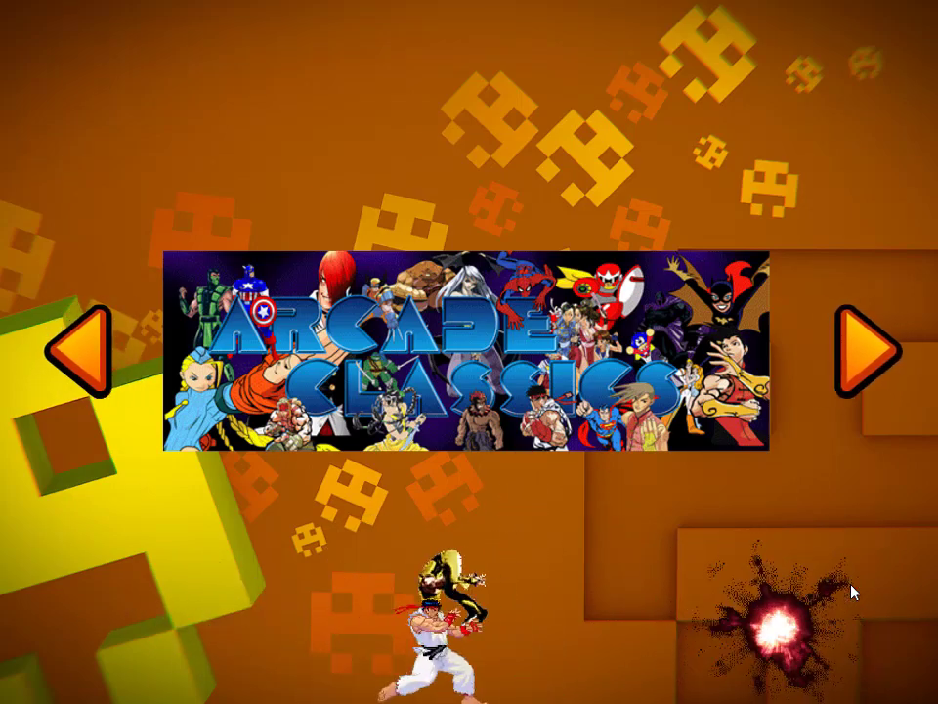
Step: Open the ZiNc system's game list and browse upward from Tondemo Crisis to Paca Paca Passion
{"action": "key", "text": "Right"}
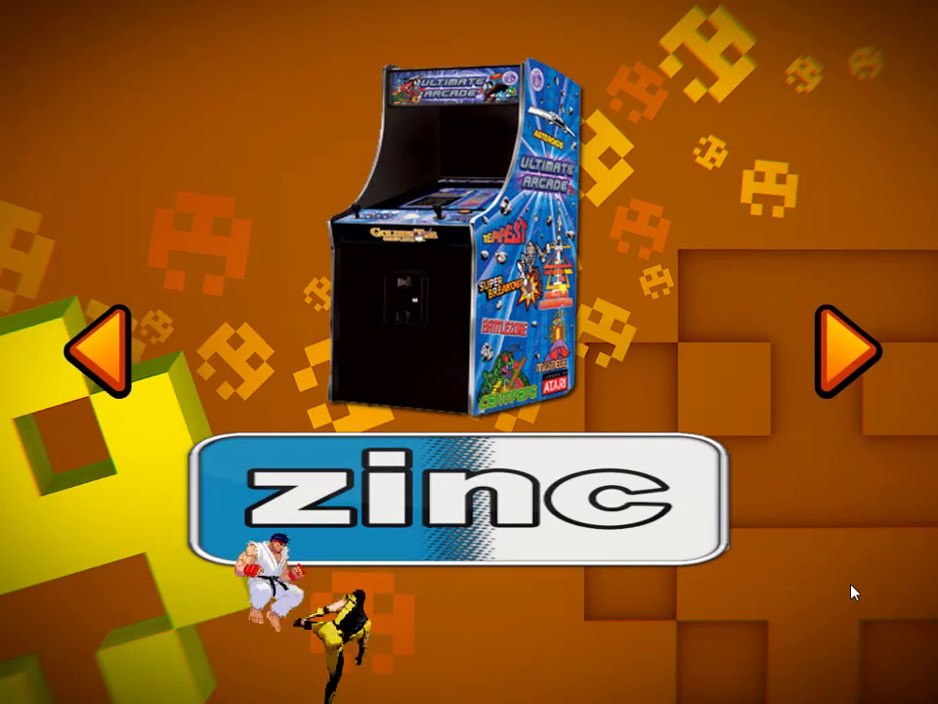
{"action": "key", "text": "Return"}
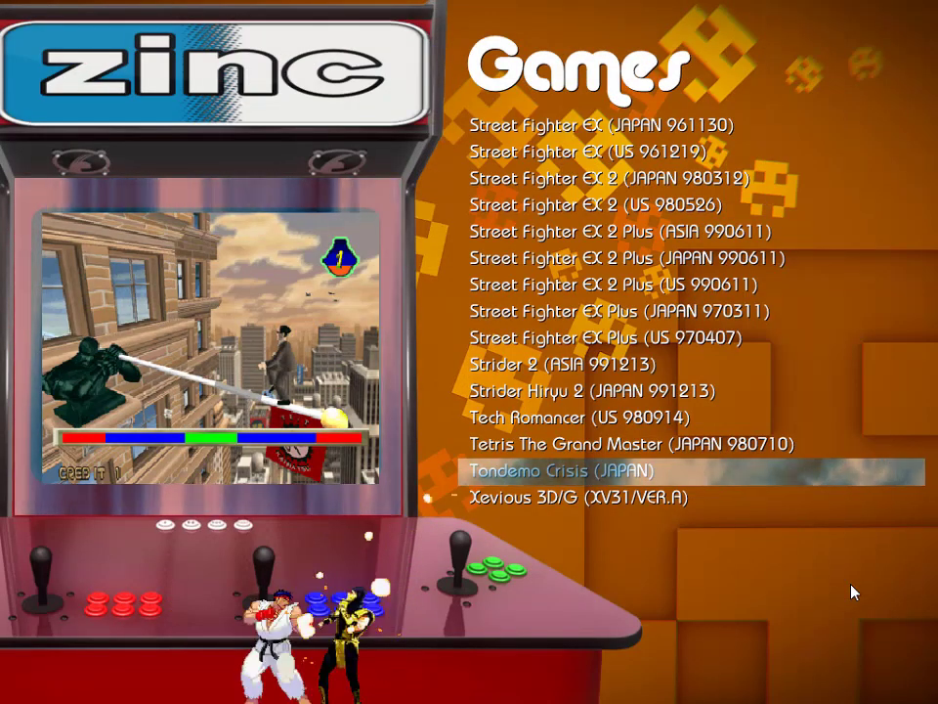
{"action": "key", "text": "Up"}
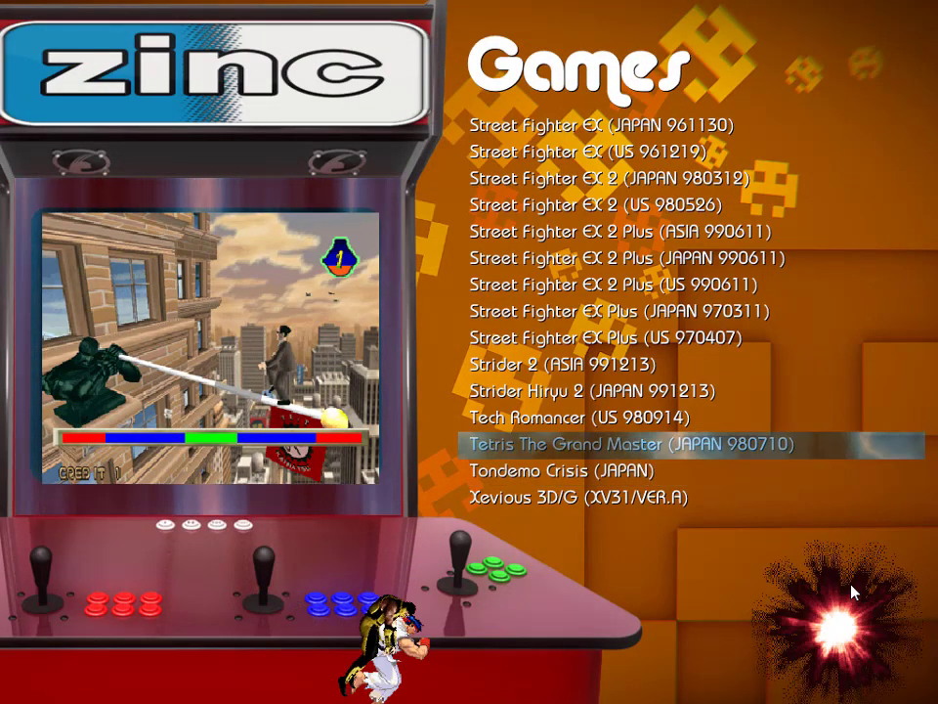
{"action": "key", "text": "Up"}
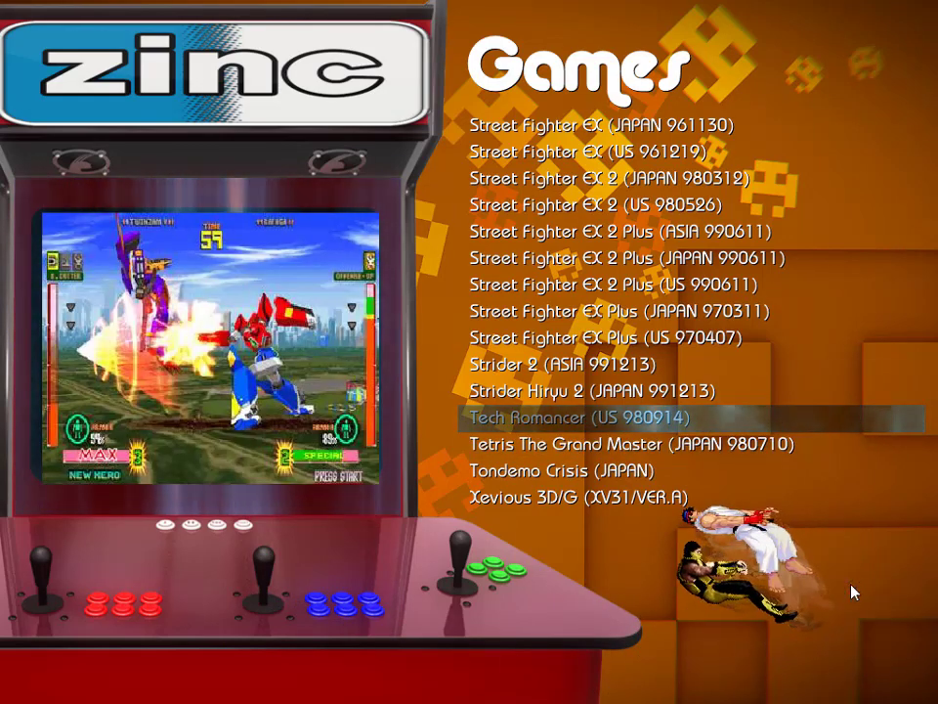
{"action": "key", "text": "Down"}
{"action": "key", "text": "Up"}
{"action": "key", "text": "Up"}
{"action": "key", "text": "Up"}
{"action": "key", "text": "Up"}
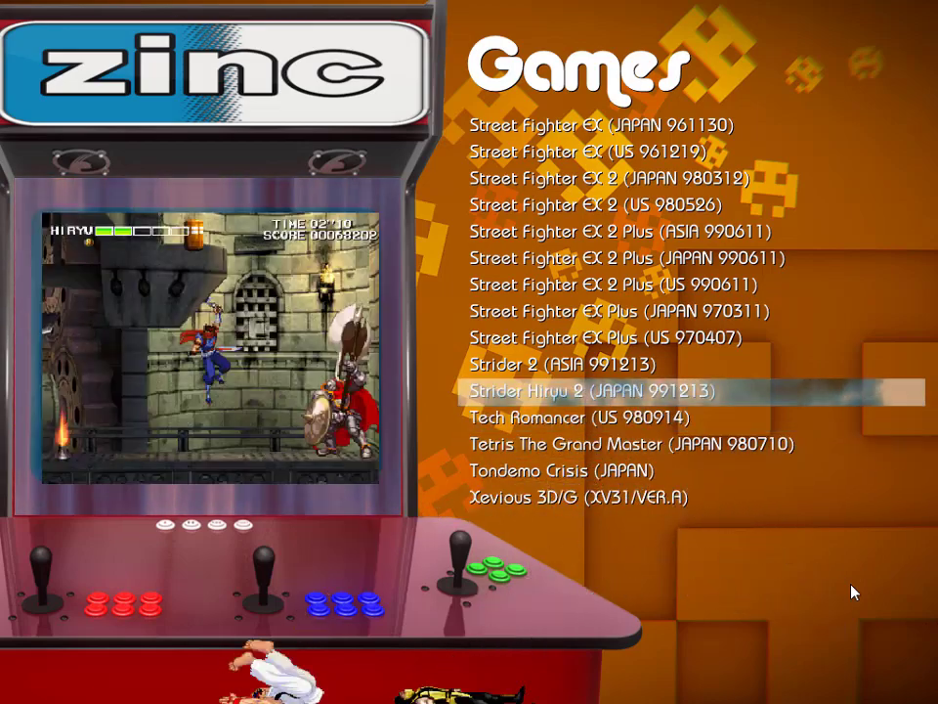
{"action": "key", "text": "Up"}
{"action": "key", "text": "Up"}
{"action": "key", "text": "Up"}
{"action": "key", "text": "Up"}
{"action": "key", "text": "Up"}
{"action": "key", "text": "Up"}
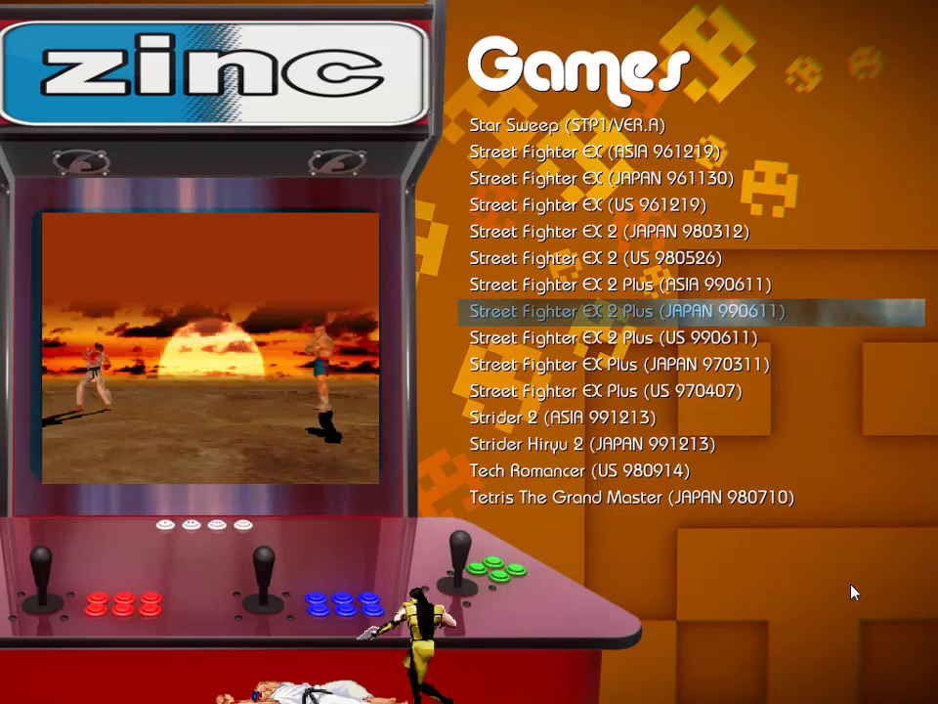
{"action": "key", "text": "Up"}
{"action": "key", "text": "Up"}
{"action": "key", "text": "Up"}
{"action": "key", "text": "Up"}
{"action": "key", "text": "Up"}
{"action": "key", "text": "Up"}
{"action": "key", "text": "Up"}
{"action": "key", "text": "Up"}
{"action": "key", "text": "Up"}
{"action": "key", "text": "Up"}
{"action": "key", "text": "Up"}
{"action": "key", "text": "Up"}
{"action": "key", "text": "Up"}
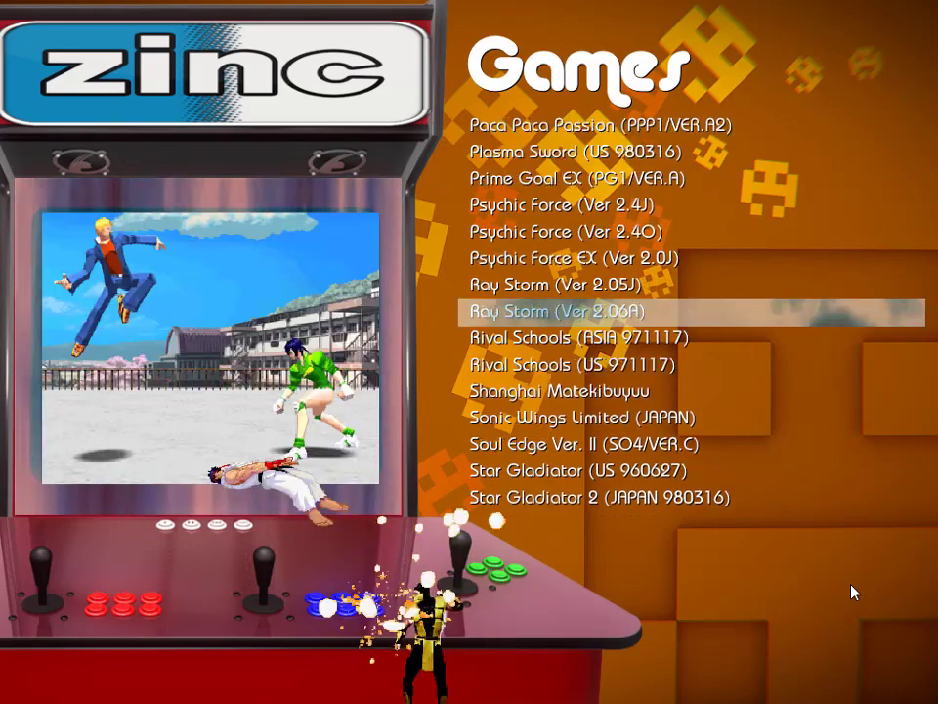
{"action": "key", "text": "Up"}
{"action": "key", "text": "Down"}
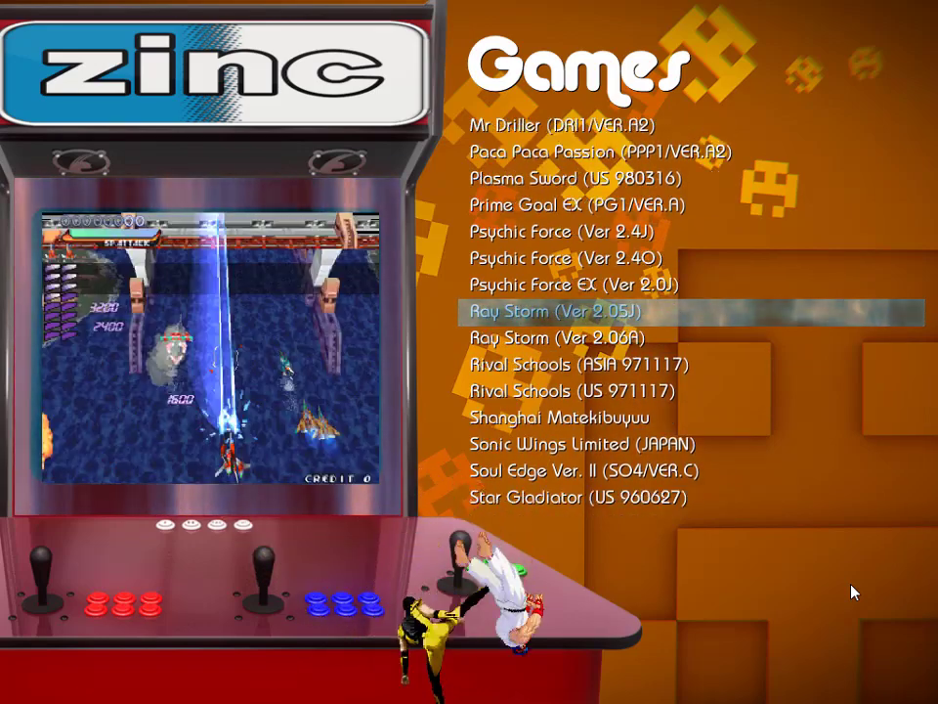
{"action": "key", "text": "Up"}
{"action": "key", "text": "Up"}
{"action": "key", "text": "Down"}
{"action": "key", "text": "Up"}
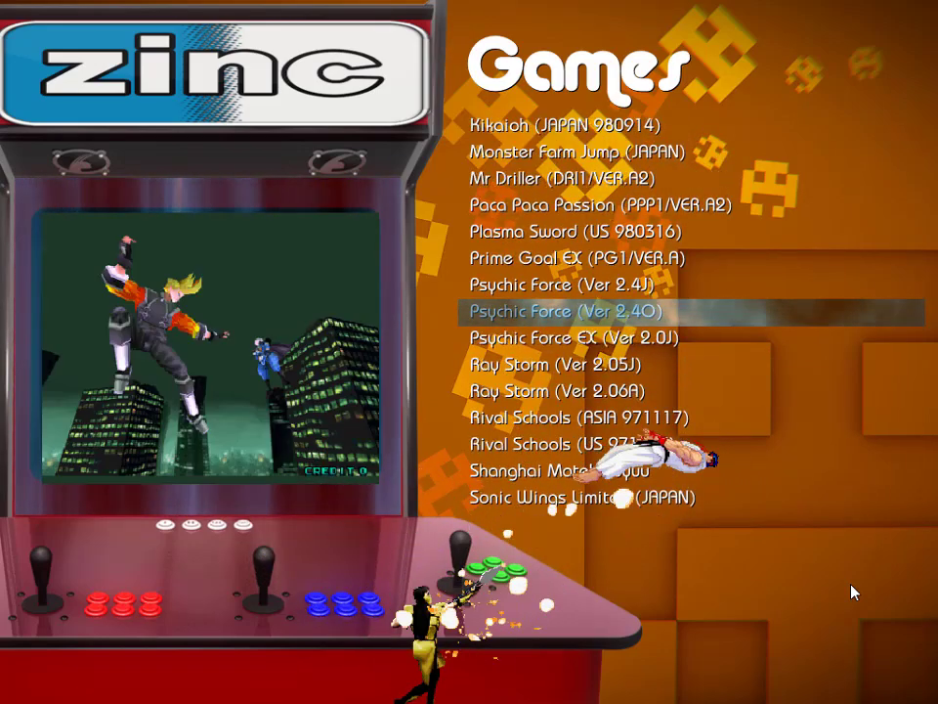
{"action": "key", "text": "Up"}
{"action": "key", "text": "Up"}
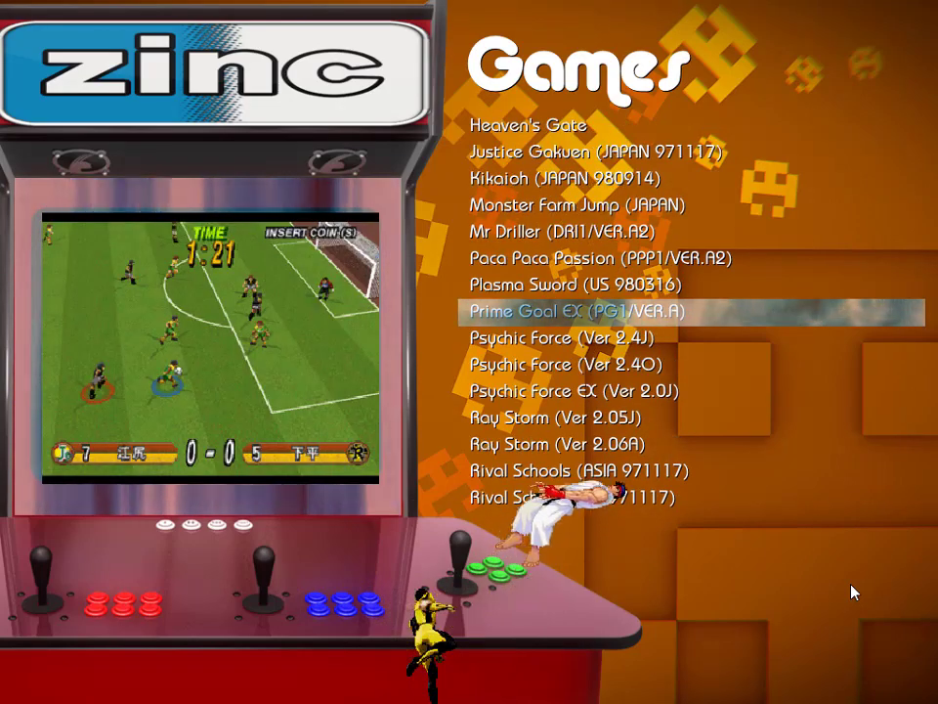
{"action": "key", "text": "Up"}
{"action": "key", "text": "Up"}
Step: Quit the arcade frontend and report in the compatibility assistant that the program ran correctly
{"action": "key", "text": "Escape"}
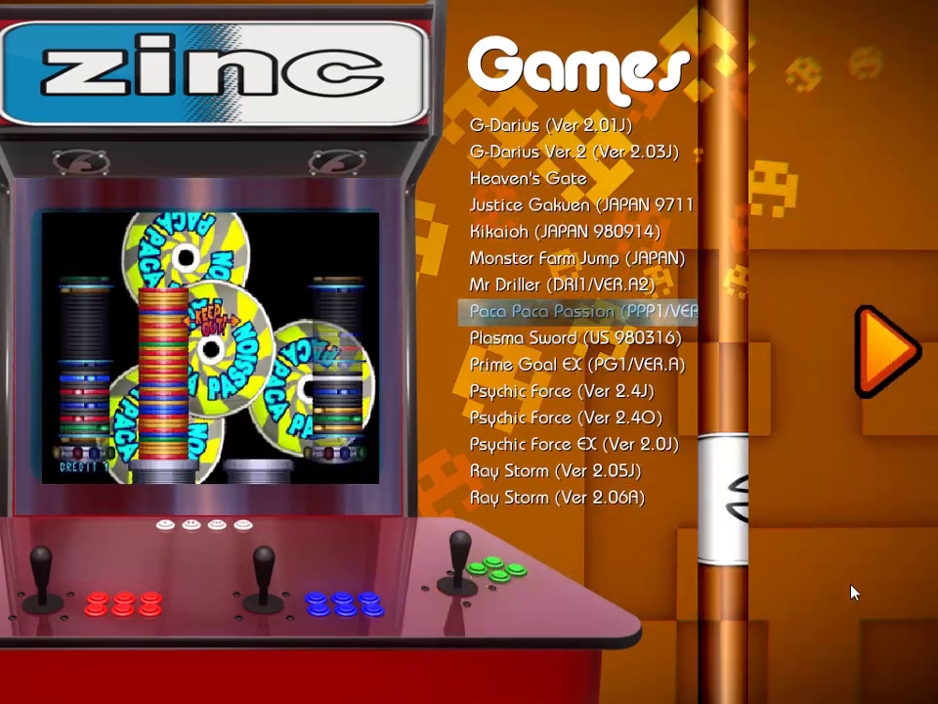
{"action": "key", "text": "Up"}
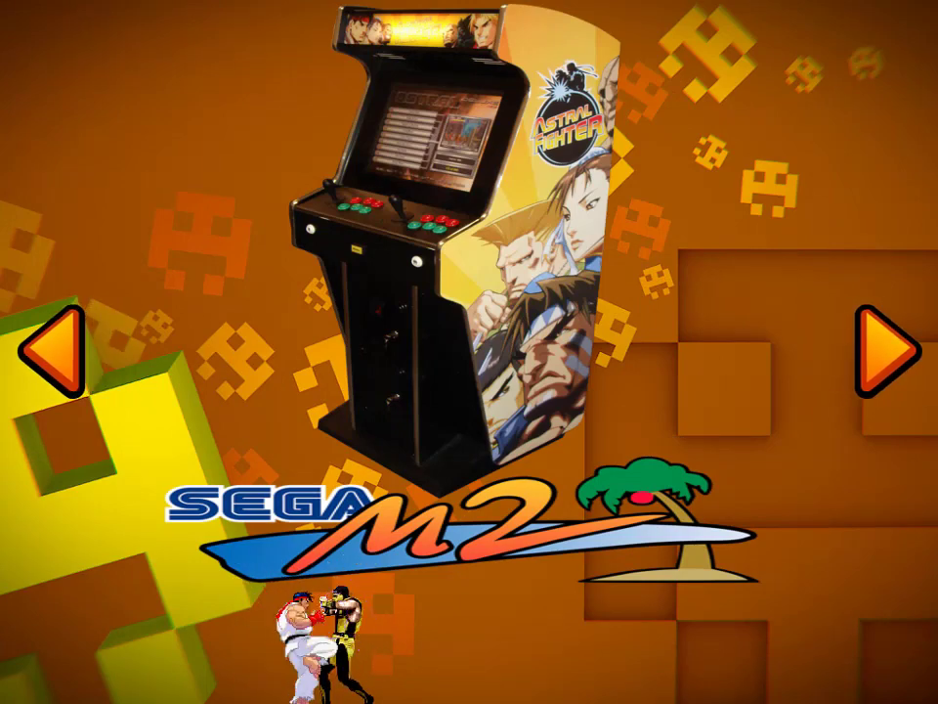
{"action": "right_click", "coordinate": [582, 115]}
{"action": "left_click", "coordinate": [638, 220]}
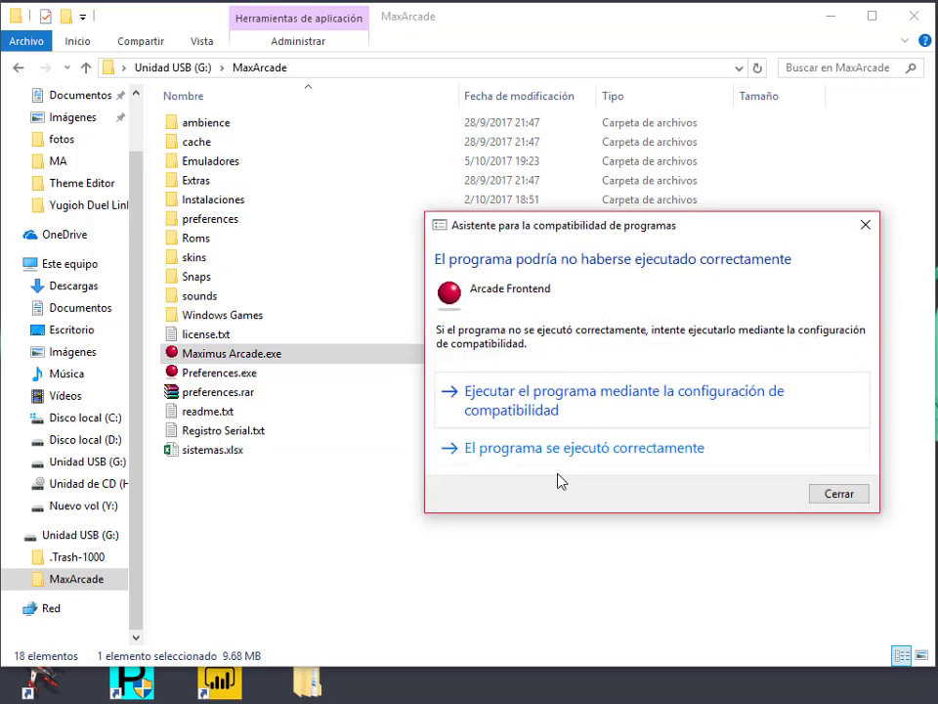
{"action": "left_click", "coordinate": [543, 452]}
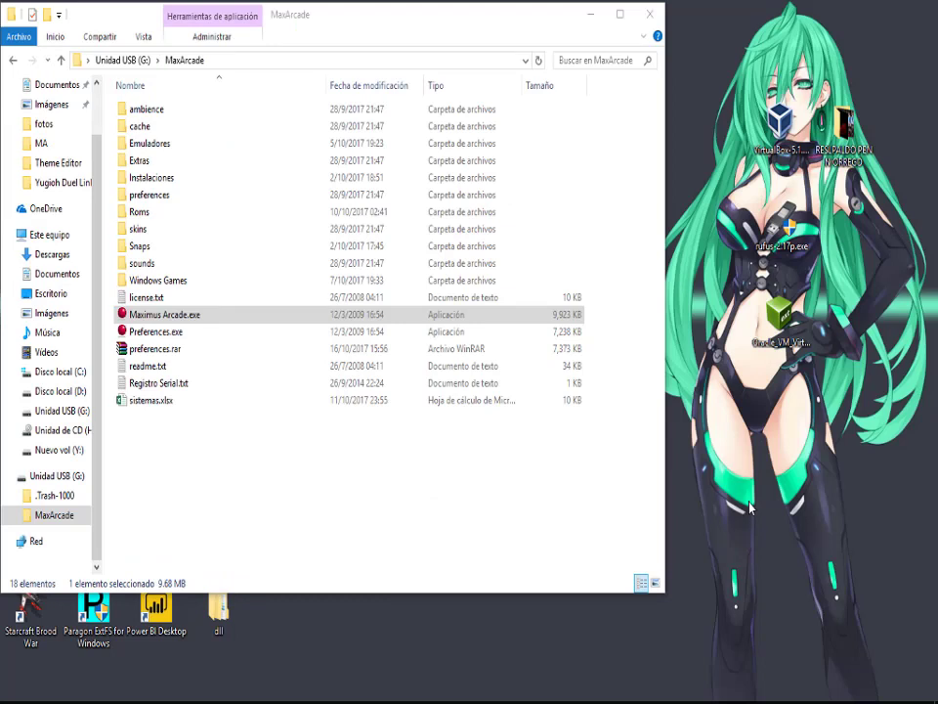
Step: Launch Preferences.exe from the MaxArcade folder and show the Setup 1 controller mapping
{"action": "double_click", "coordinate": [177, 333]}
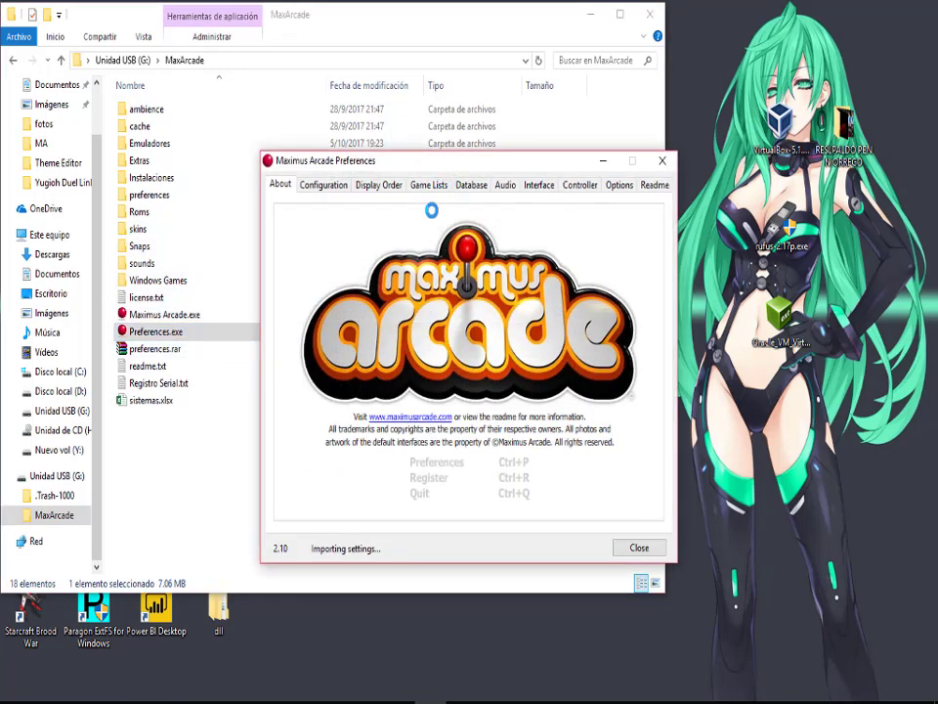
{"action": "left_click", "coordinate": [581, 186]}
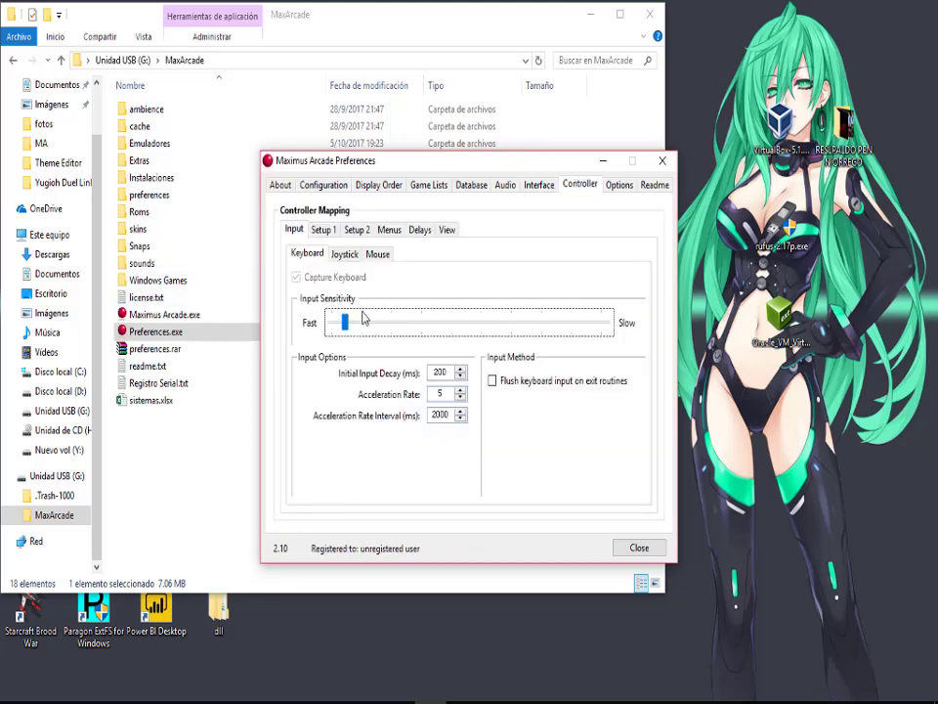
{"action": "left_click", "coordinate": [322, 229]}
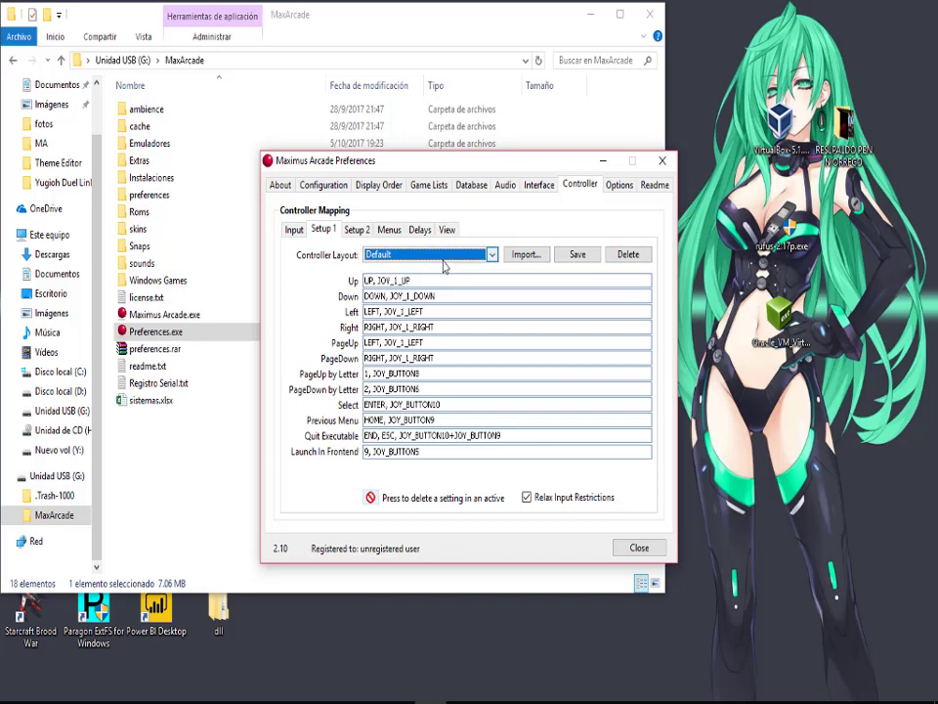
Step: Show the application run on startup in the preferences and locate its inicio.bat in the Instalaciones\script folder
{"action": "left_click", "coordinate": [623, 186]}
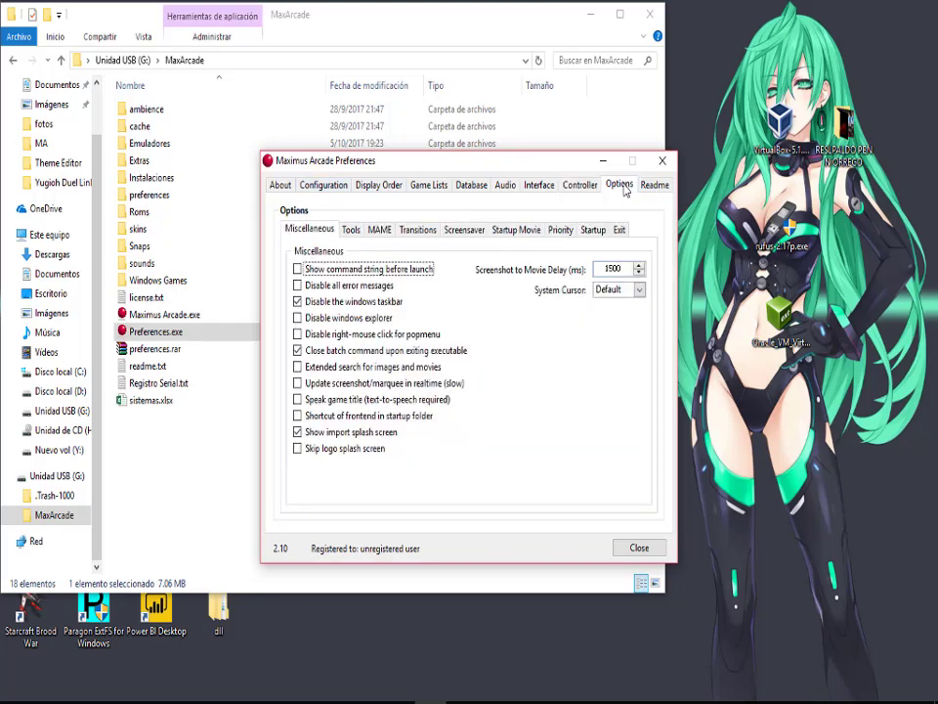
{"action": "left_click", "coordinate": [591, 233]}
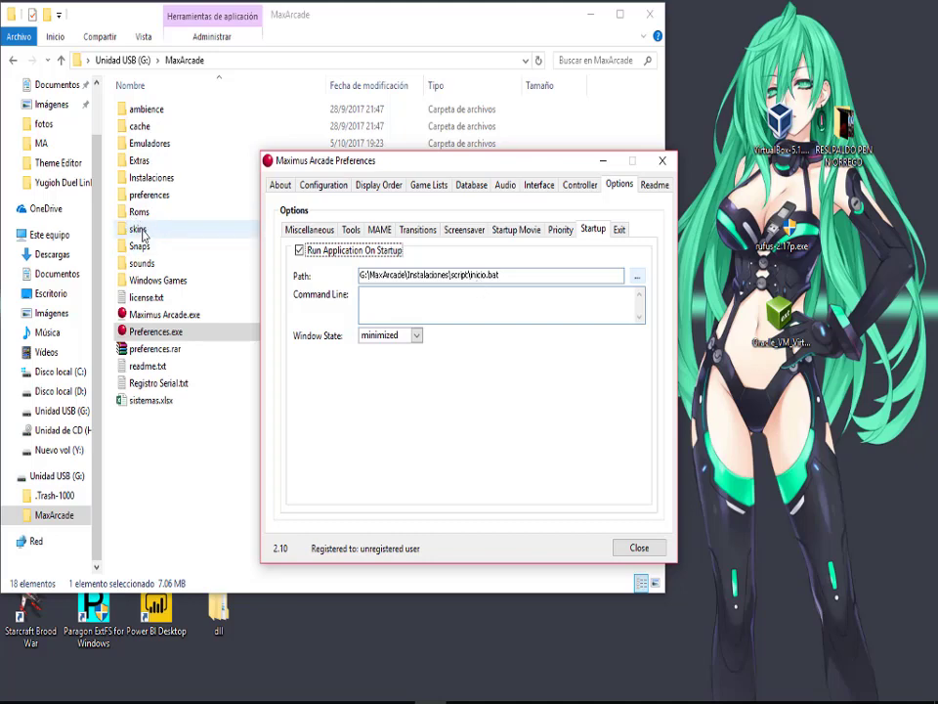
{"action": "double_click", "coordinate": [154, 179]}
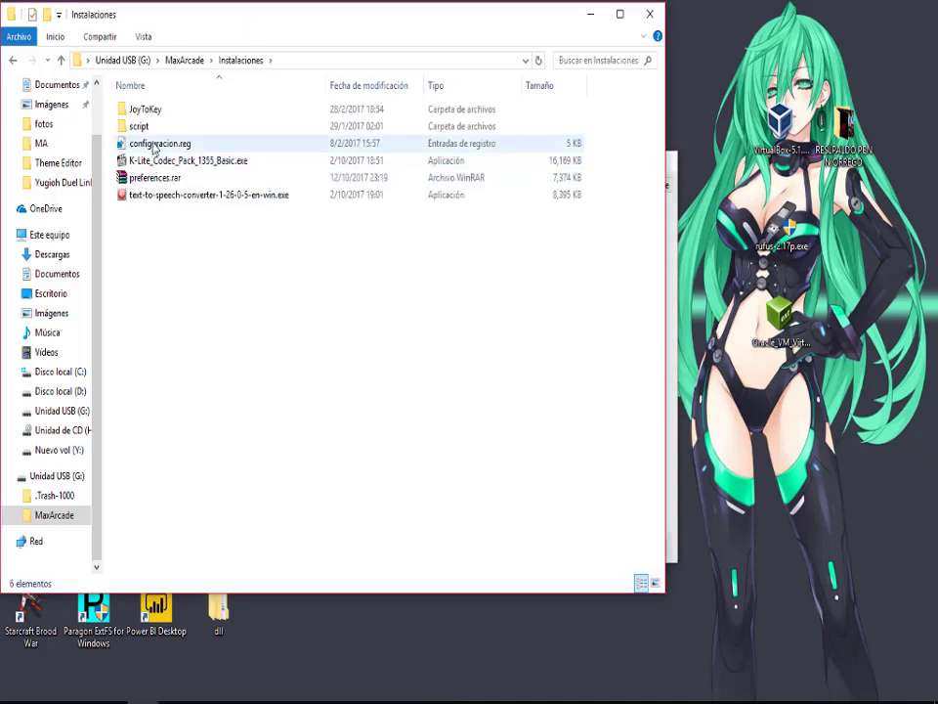
{"action": "double_click", "coordinate": [148, 127]}
{"action": "left_click", "coordinate": [146, 110]}
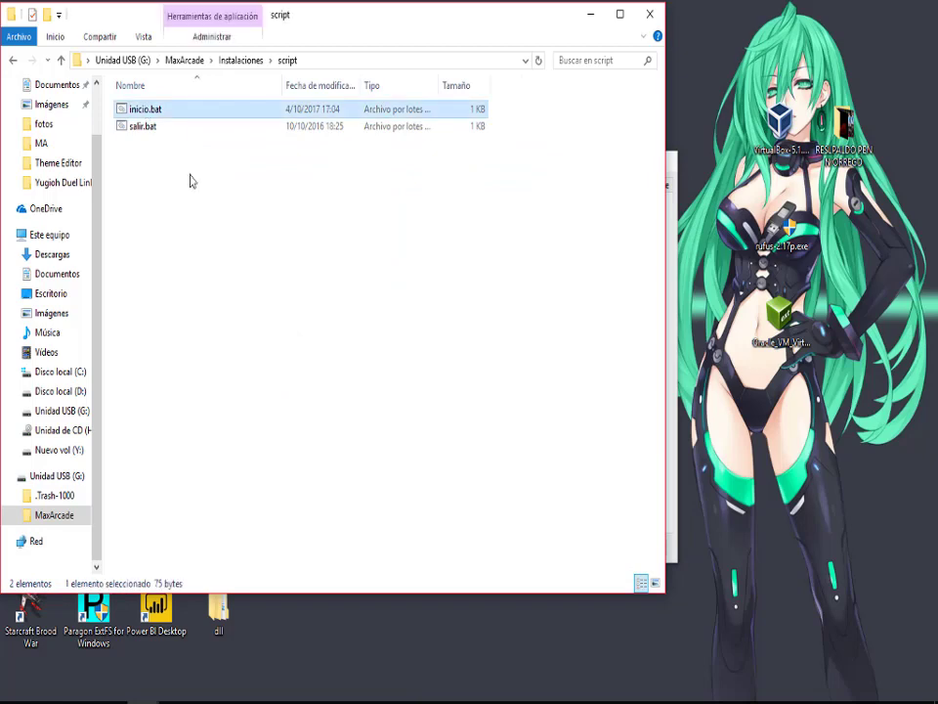
{"action": "left_click", "coordinate": [456, 695]}
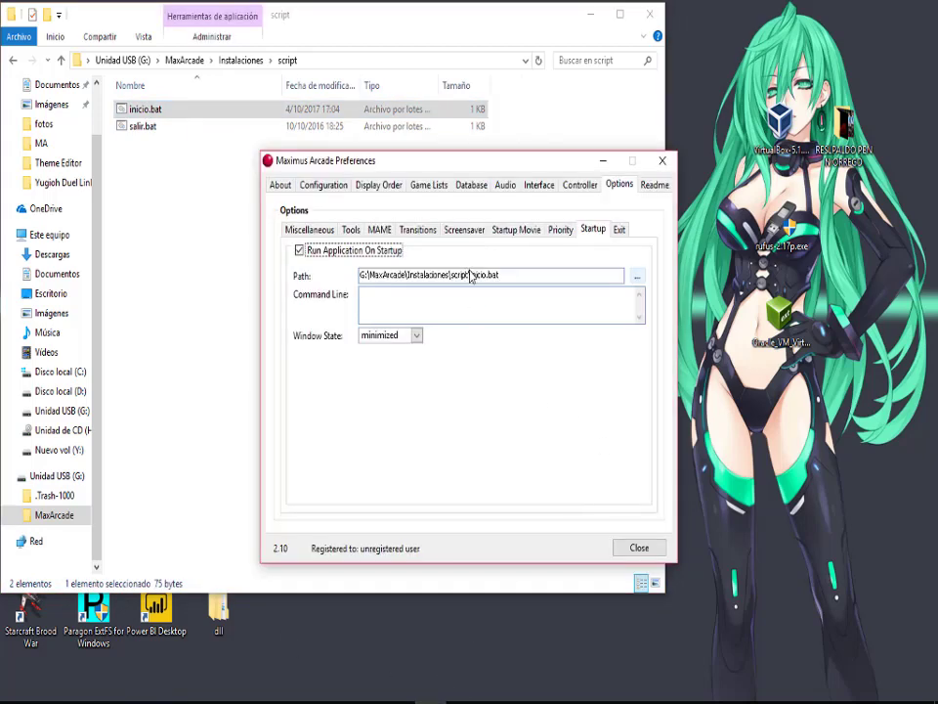
Step: View the contents of inicio.bat in Notepad++ and close the editor
{"action": "right_click", "coordinate": [142, 110]}
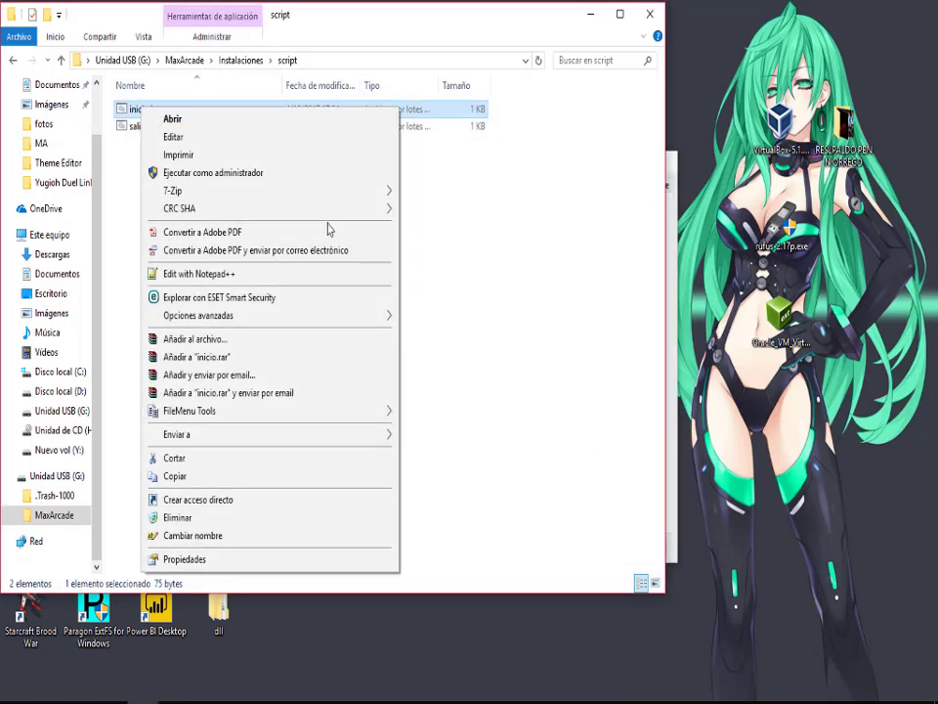
{"action": "left_click", "coordinate": [208, 277]}
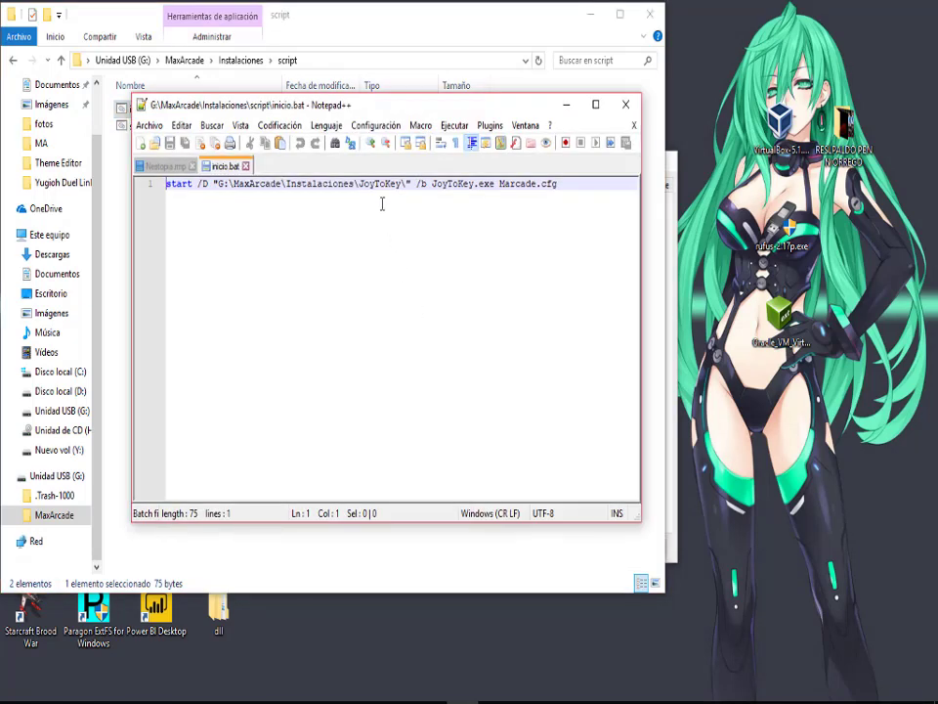
{"action": "left_click", "coordinate": [626, 104]}
Step: View the contents of salir.bat in Notepad++ and close the editor
{"action": "left_click", "coordinate": [141, 126]}
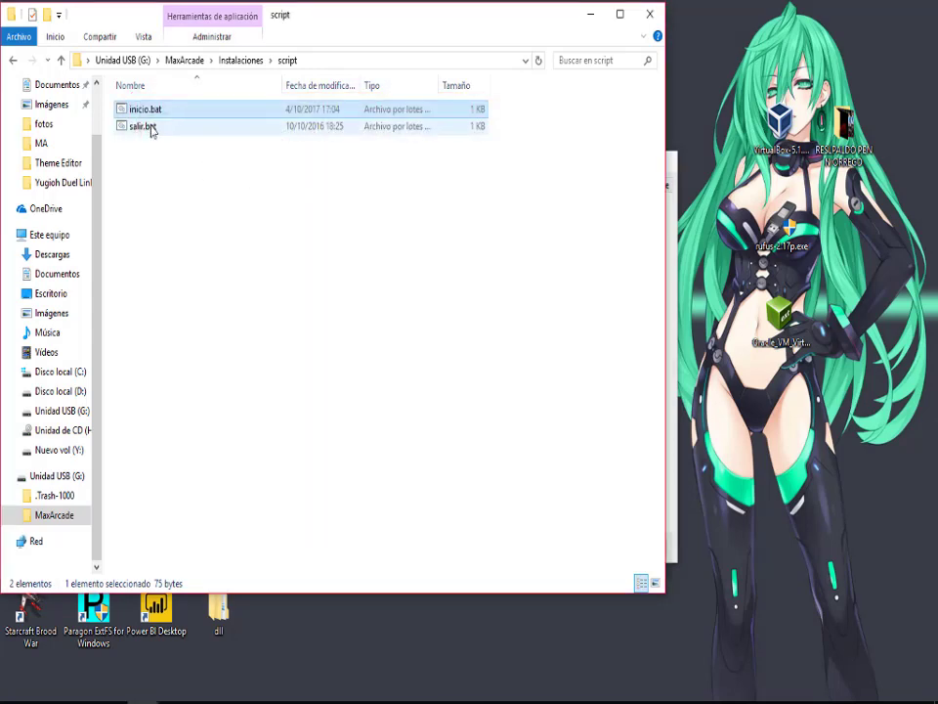
{"action": "right_click", "coordinate": [149, 127]}
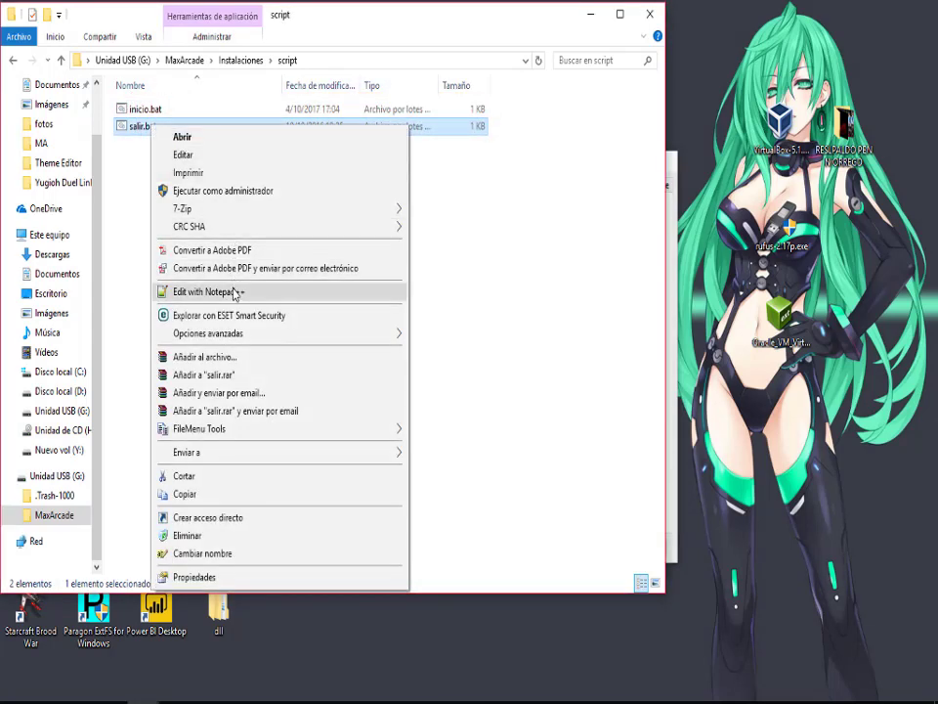
{"action": "left_click", "coordinate": [207, 291]}
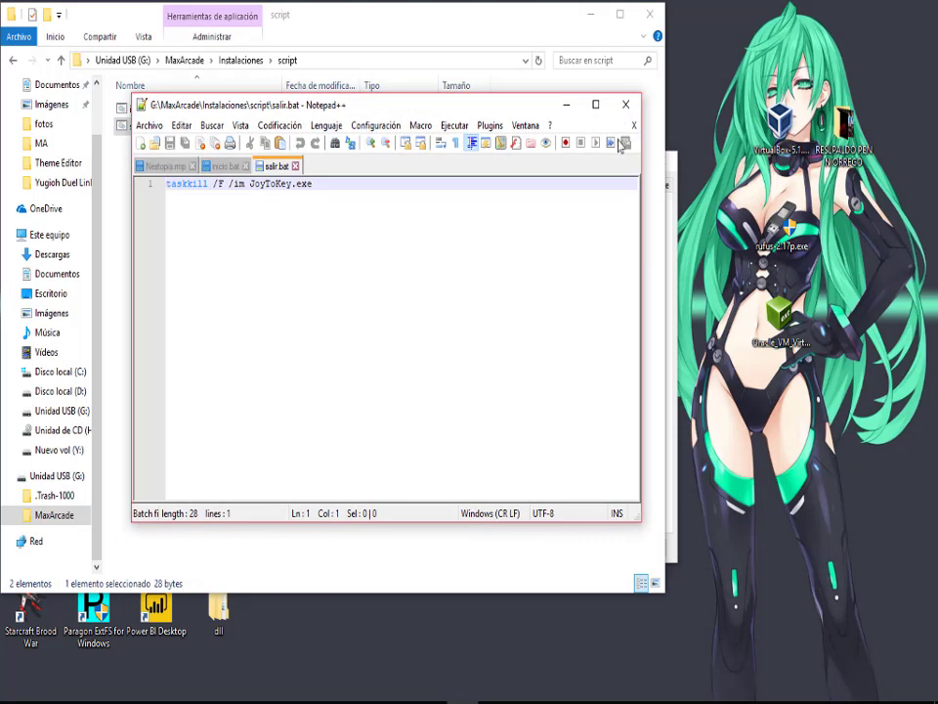
{"action": "left_click", "coordinate": [626, 105]}
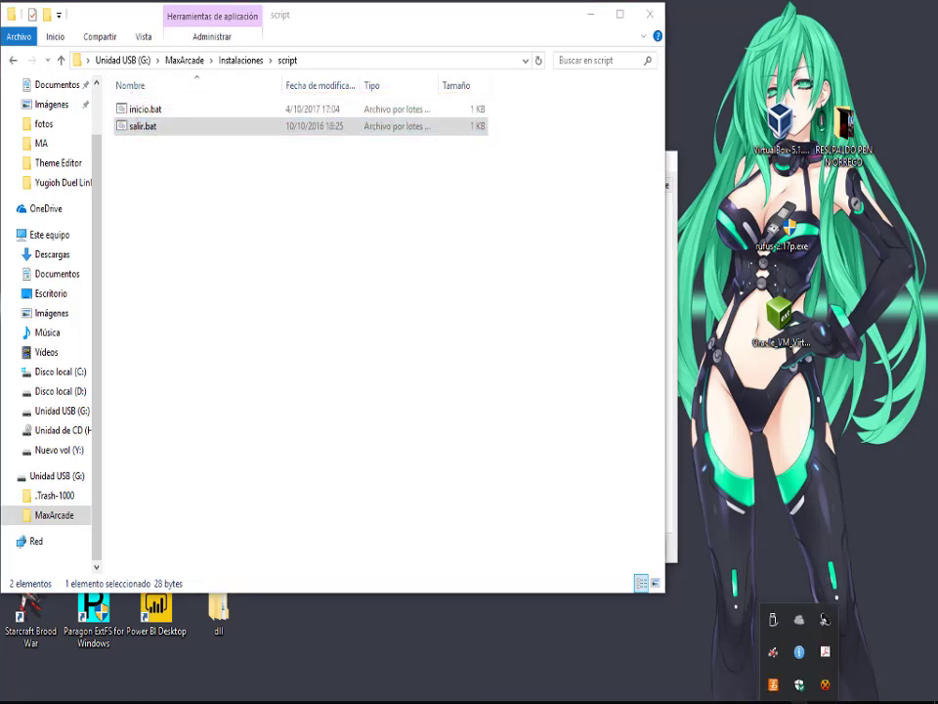
Step: Return to Maximus Arcade Preferences and review the Setup 1 controller mapping again
{"action": "left_click", "coordinate": [754, 520]}
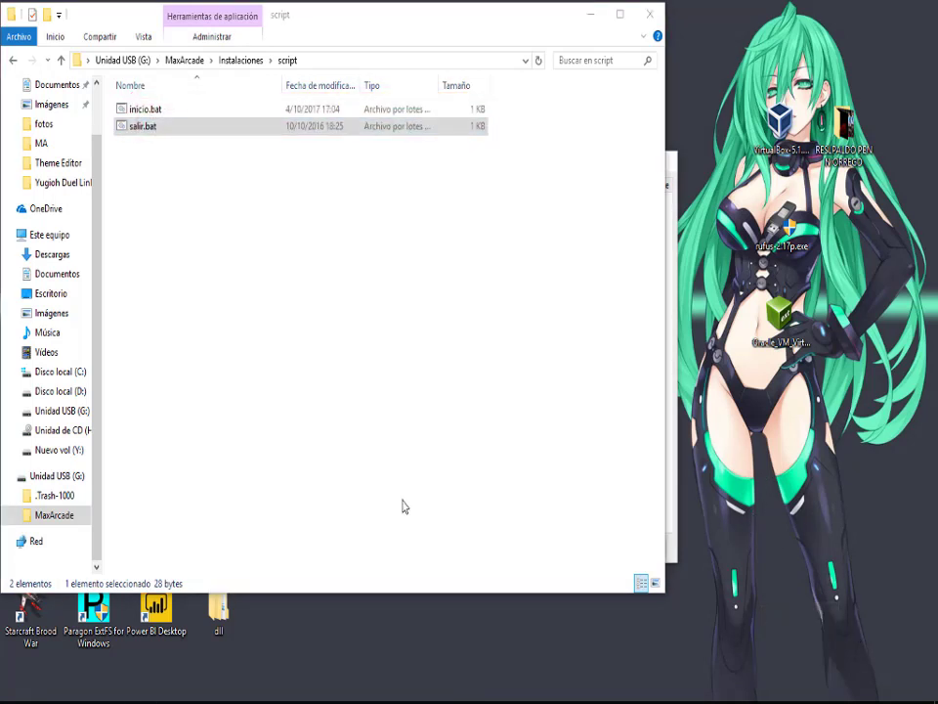
{"action": "left_click", "coordinate": [251, 285]}
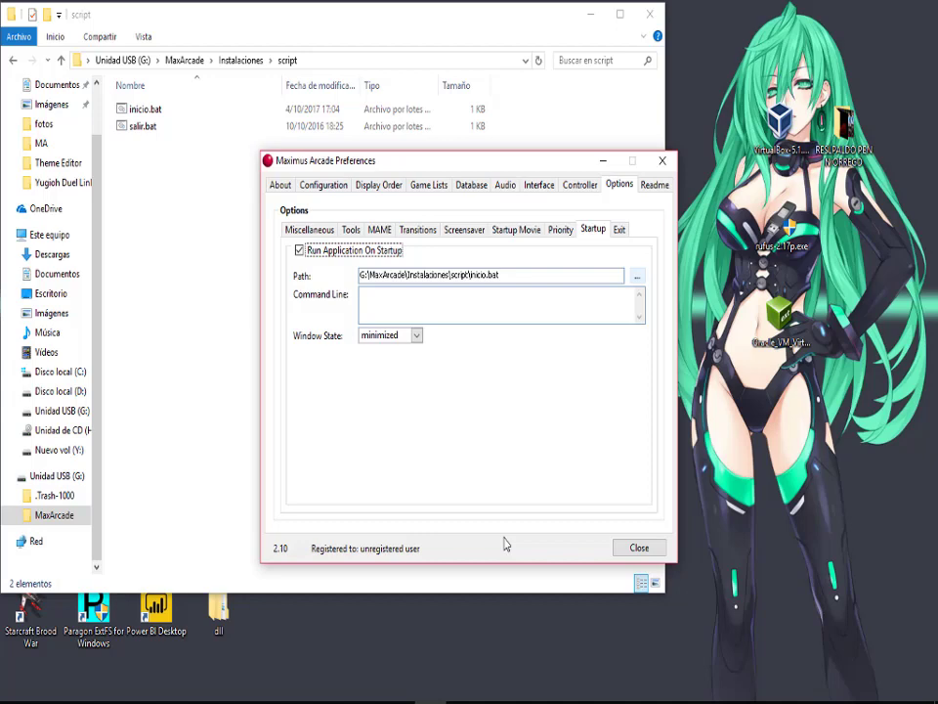
{"action": "left_click", "coordinate": [579, 185]}
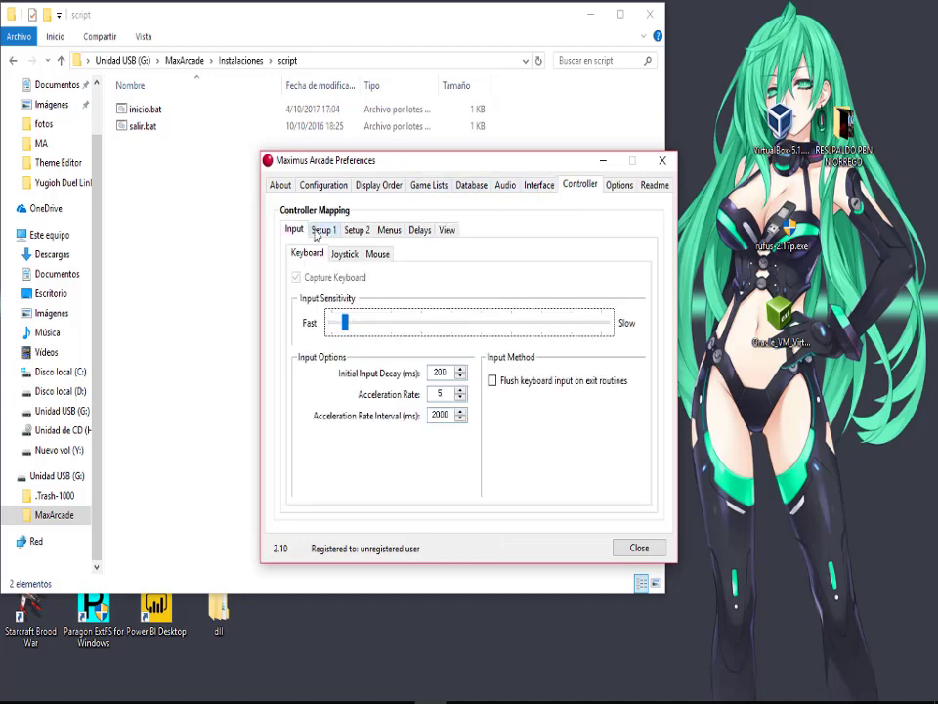
{"action": "left_click", "coordinate": [317, 232]}
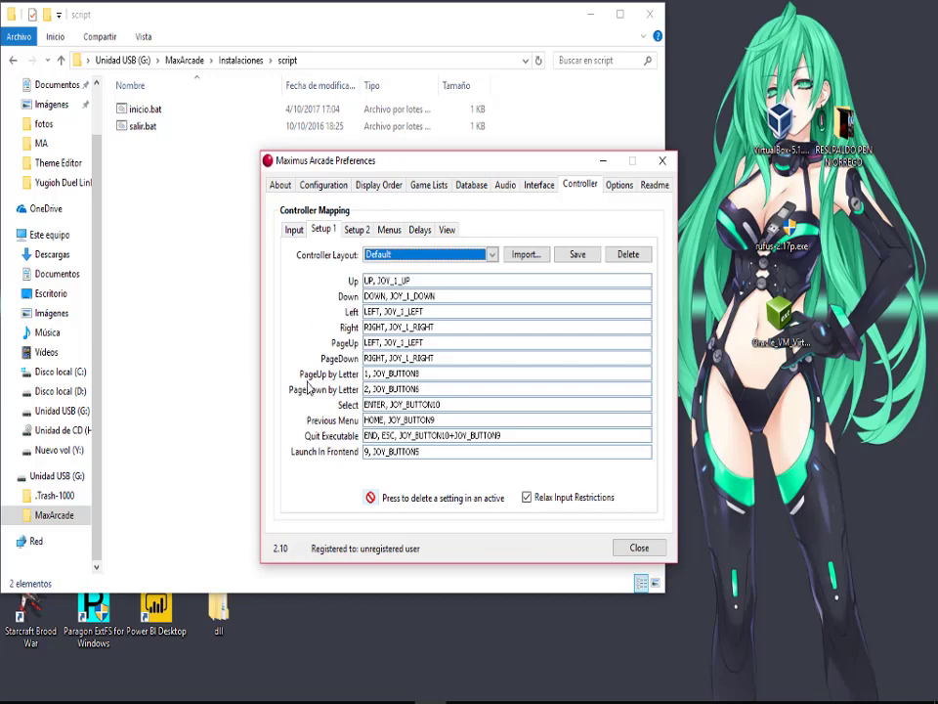
Step: Open the JoyToKey folder inside Instalaciones and launch JoyToKey.exe
{"action": "mouse_move", "coordinate": [315, 636]}
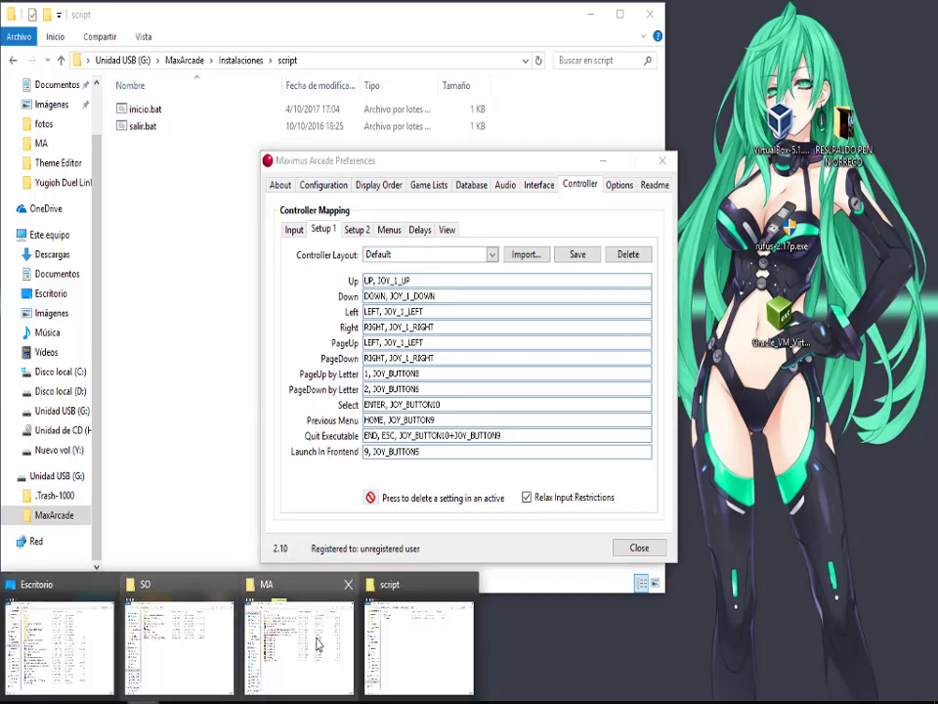
{"action": "left_click", "coordinate": [384, 630]}
{"action": "left_click", "coordinate": [239, 60]}
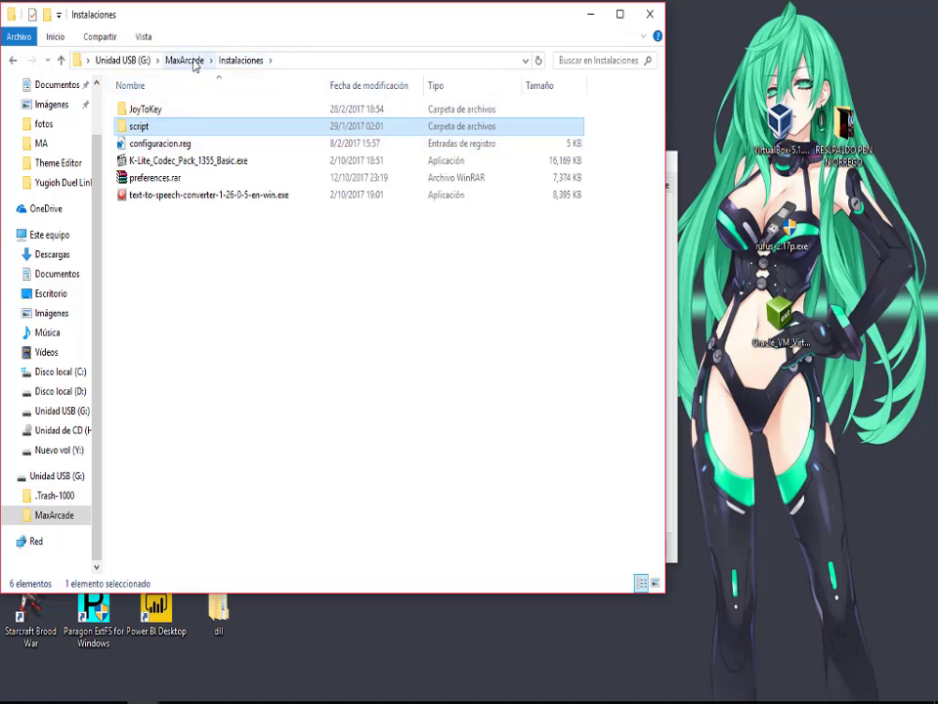
{"action": "double_click", "coordinate": [176, 109]}
{"action": "double_click", "coordinate": [180, 180]}
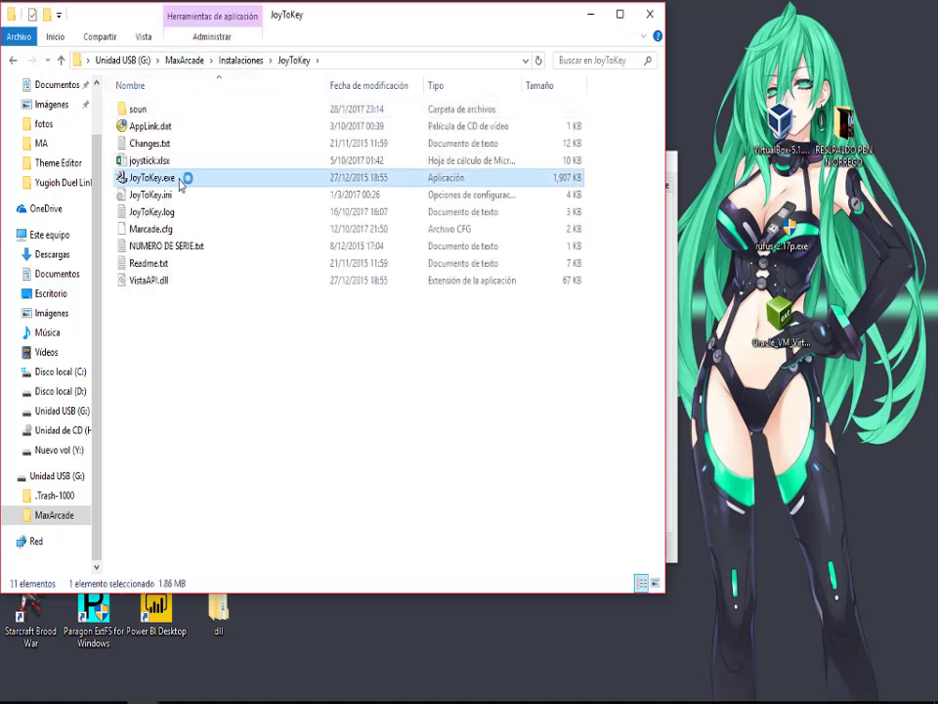
Step: Place the JoyToKey window beside the Maximus Arcade Preferences window to compare the two controller mappings
{"action": "left_click", "coordinate": [801, 701]}
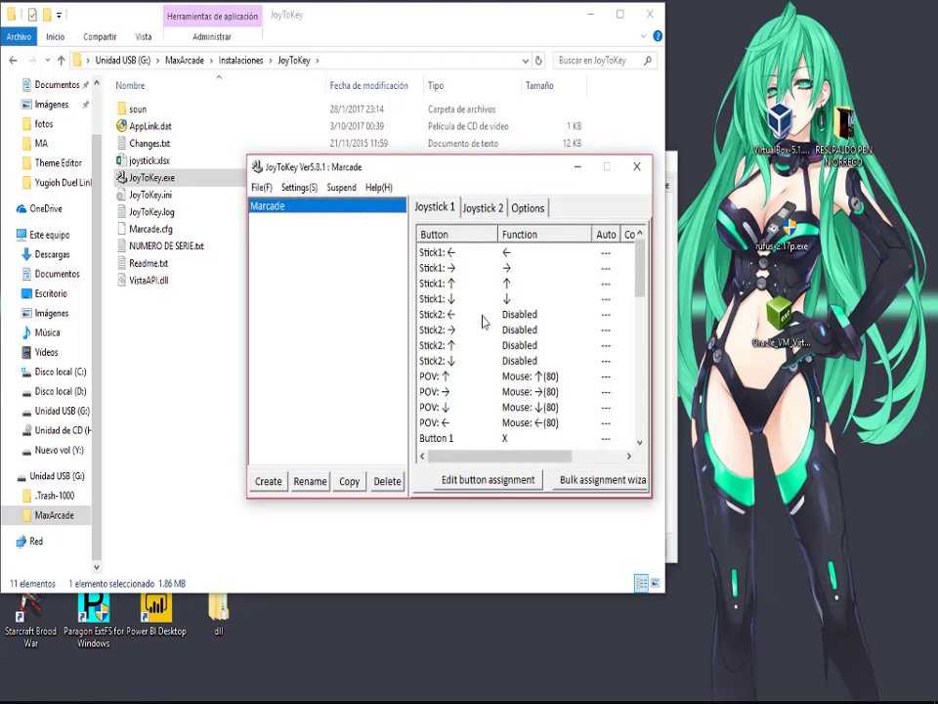
{"action": "left_click", "coordinate": [453, 175]}
{"action": "left_click_drag", "start_coordinate": [458, 172], "coordinate": [779, 61]}
{"action": "key", "text": "alt+Tab"}
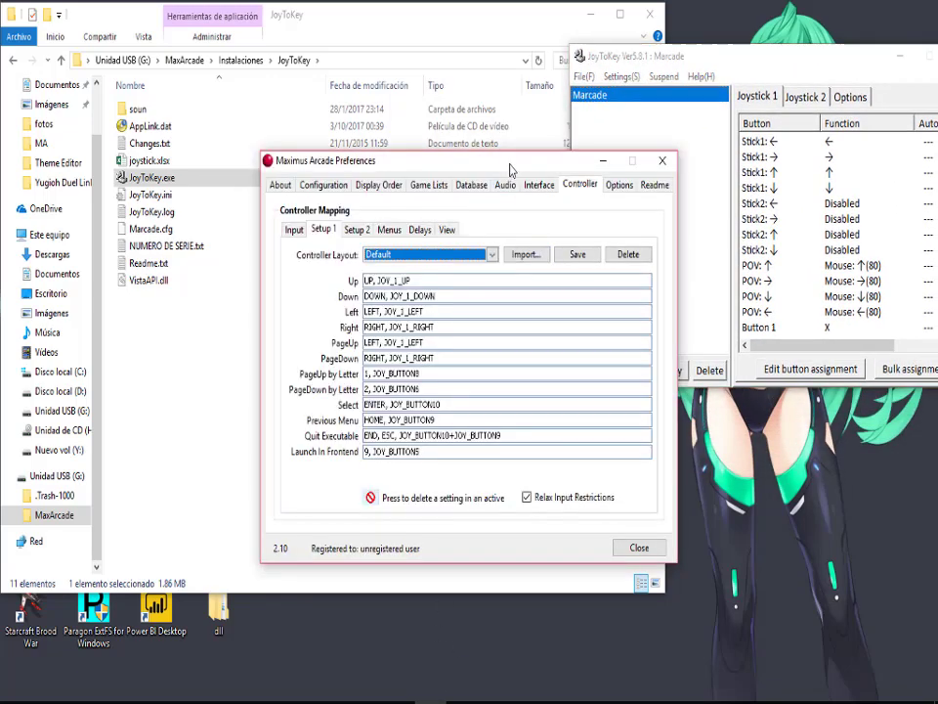
{"action": "left_click_drag", "start_coordinate": [507, 165], "coordinate": [394, 54]}
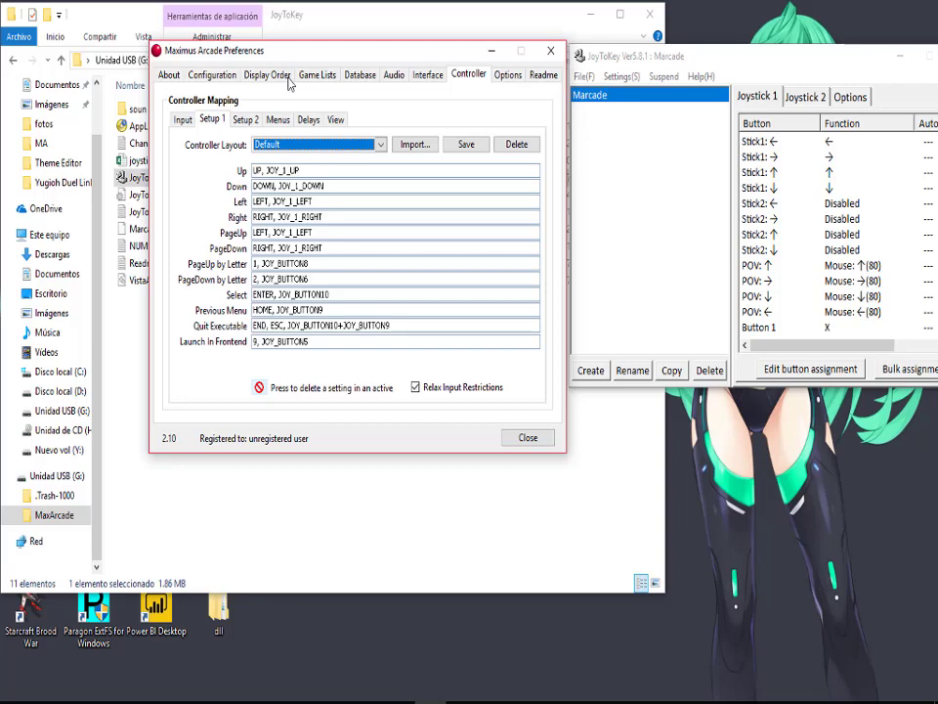
Step: Review the script paths in Maximus Arcade's startup and exit application options
{"action": "left_click", "coordinate": [507, 74]}
{"action": "left_click", "coordinate": [480, 121]}
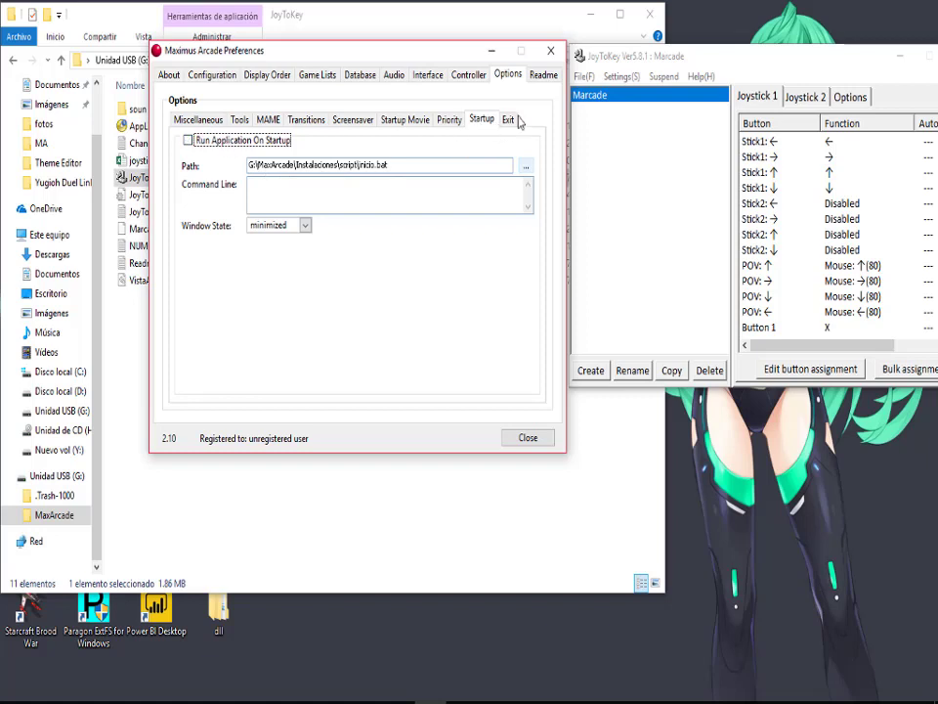
{"action": "left_click", "coordinate": [508, 122]}
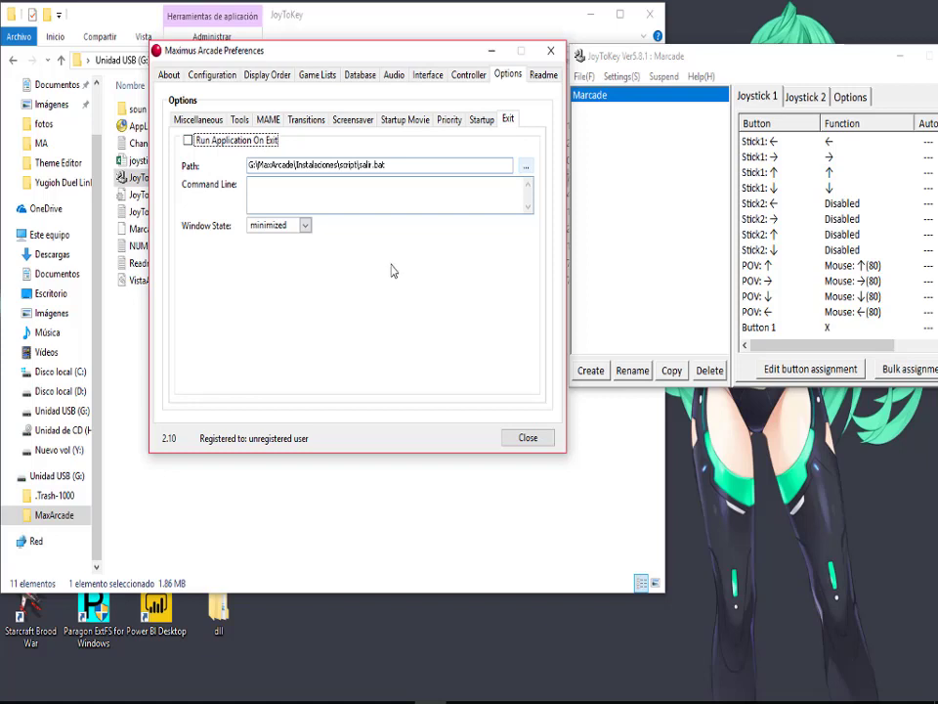
{"action": "left_click_drag", "start_coordinate": [402, 163], "coordinate": [212, 164]}
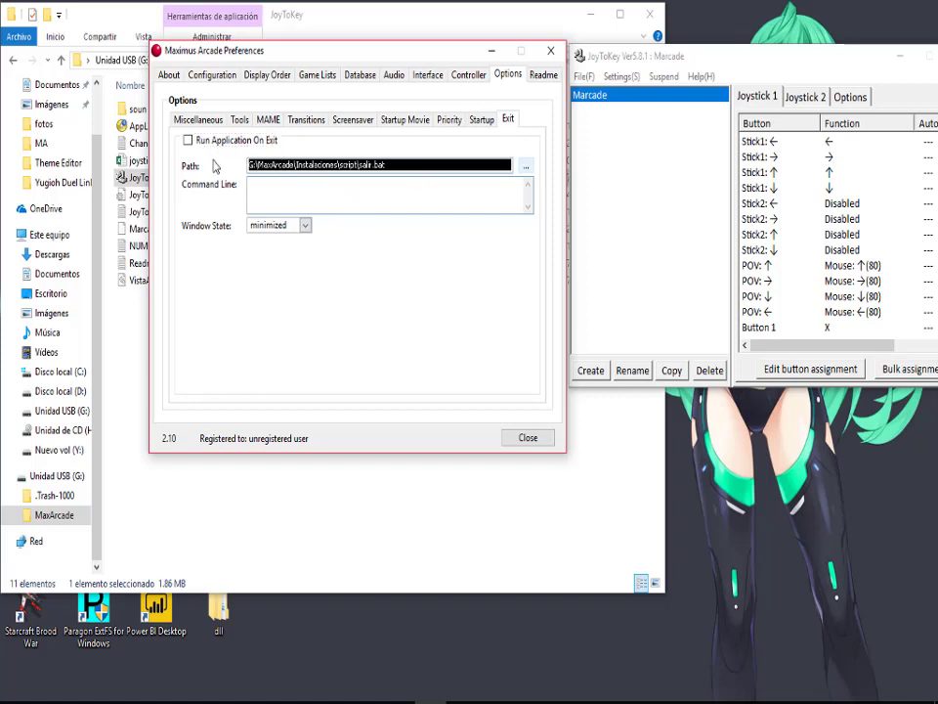
Step: Clear the path of the application that runs on startup
{"action": "left_click", "coordinate": [478, 121]}
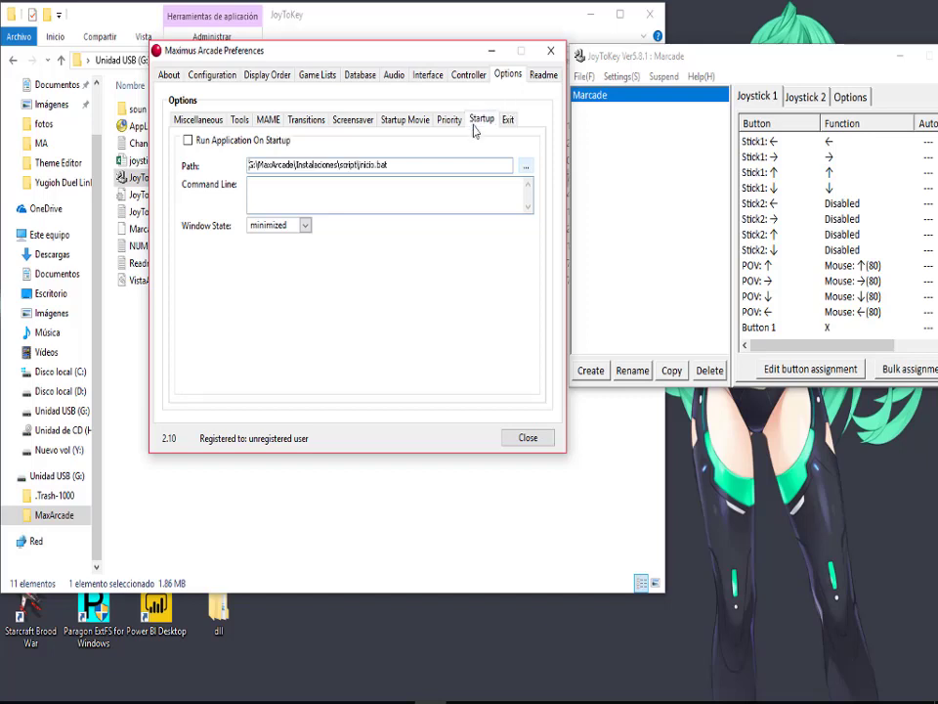
{"action": "left_click_drag", "start_coordinate": [408, 168], "coordinate": [191, 164]}
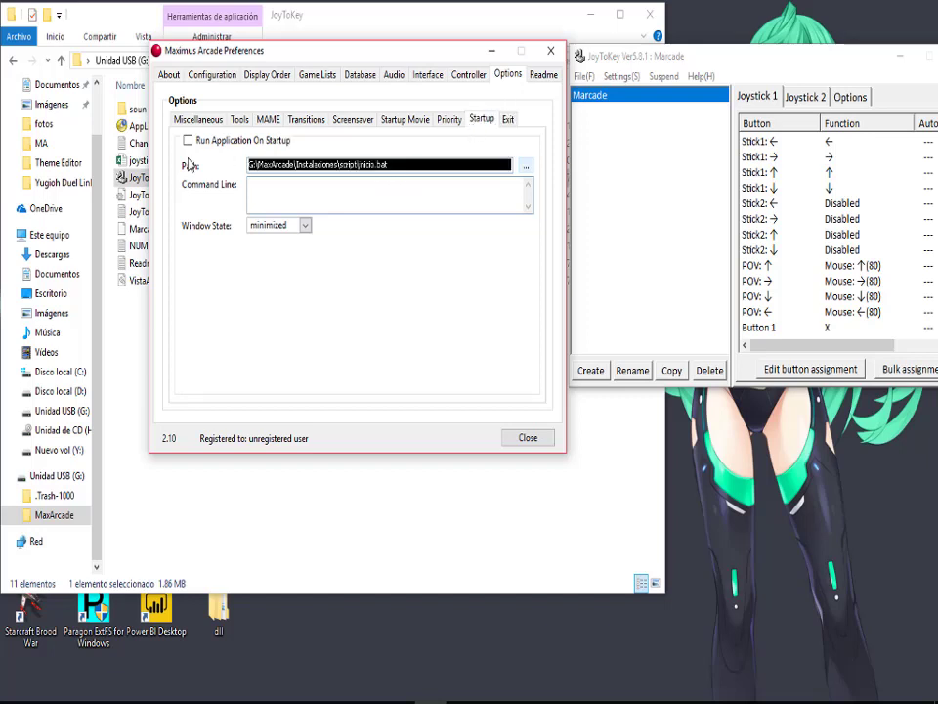
{"action": "key", "text": "BackSpace"}
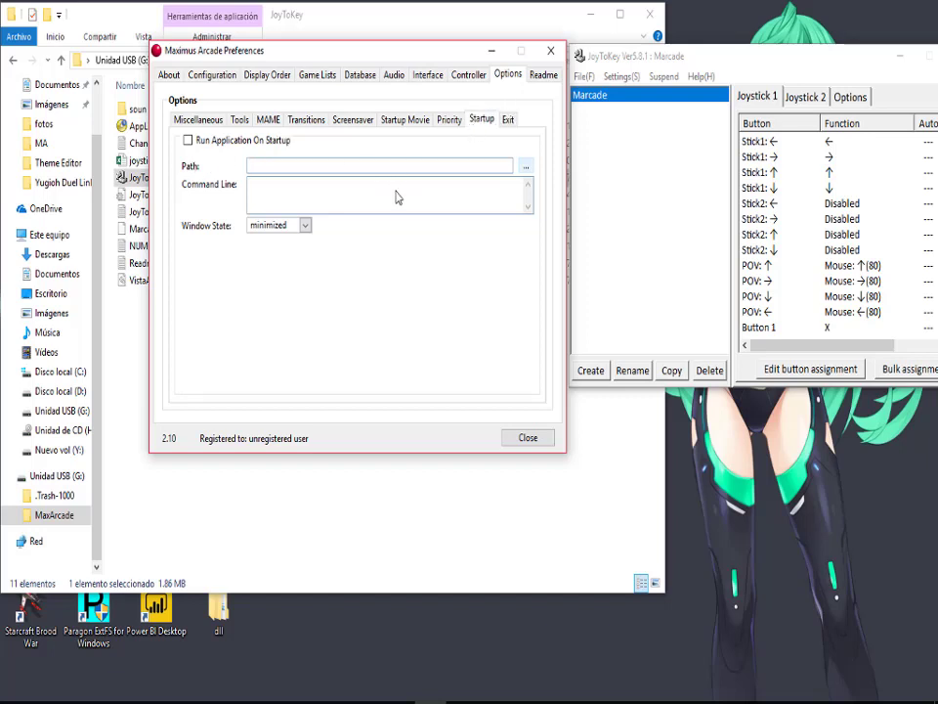
Step: Enable Run Application On Game Exit in the post-launch settings of the Batch Files emulator configuration
{"action": "left_click", "coordinate": [213, 78]}
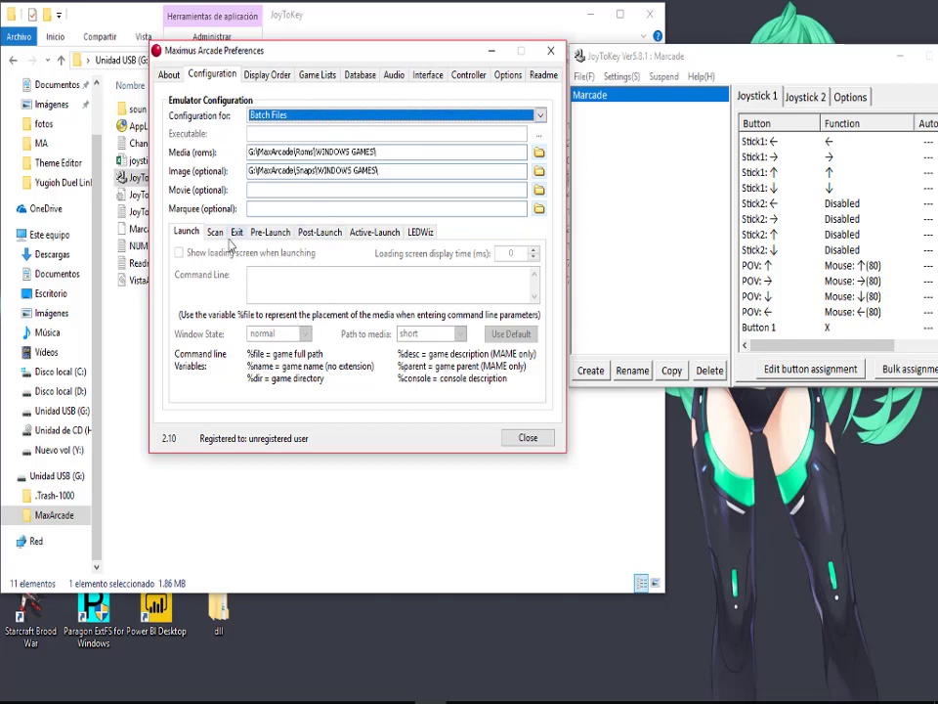
{"action": "left_click", "coordinate": [270, 235]}
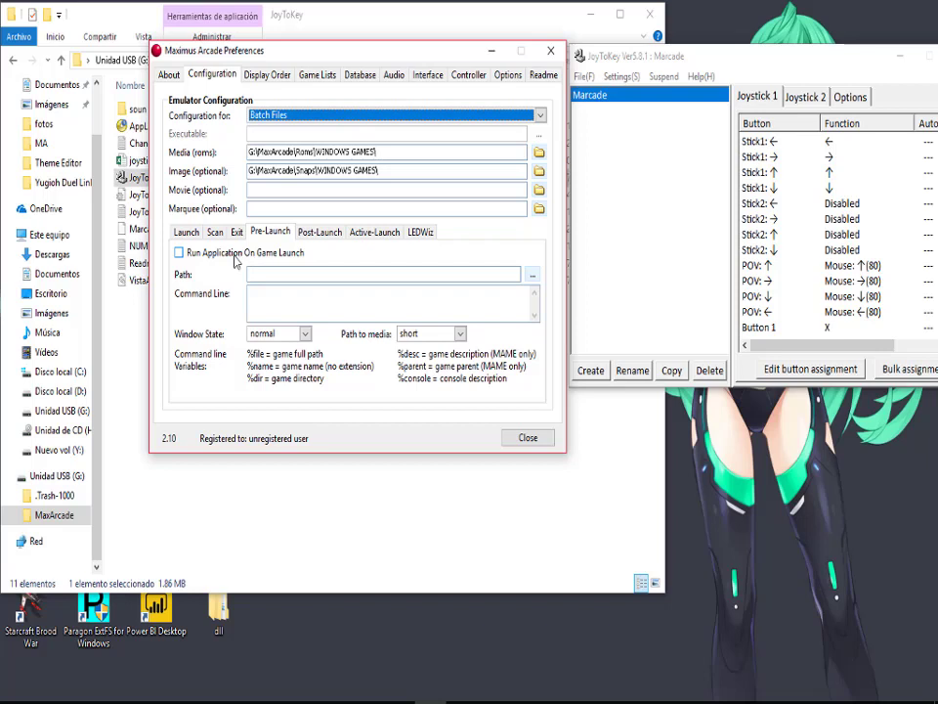
{"action": "left_click", "coordinate": [313, 235]}
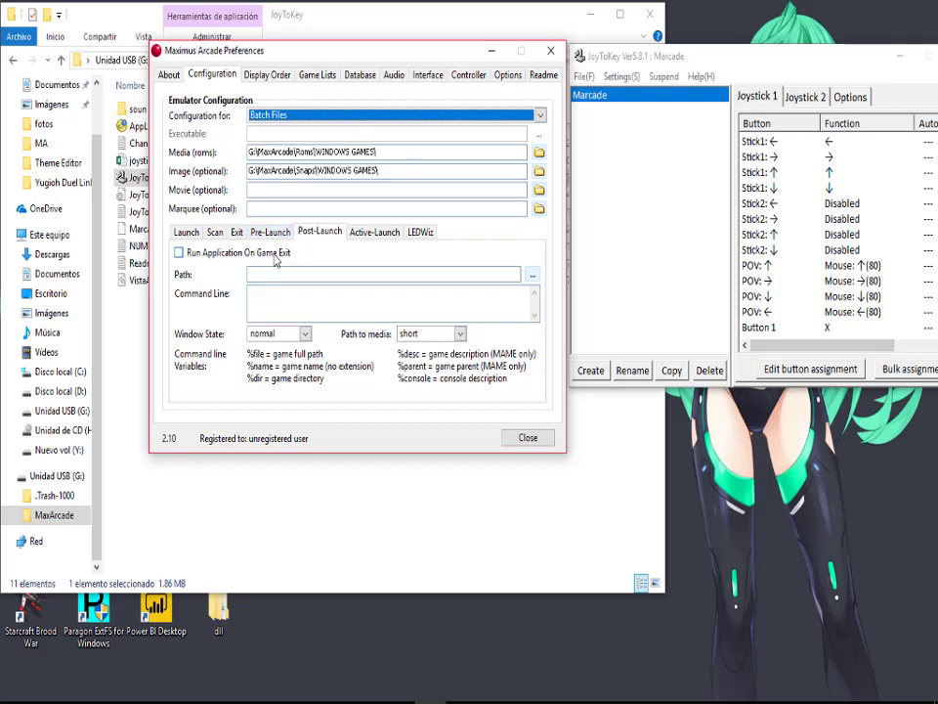
{"action": "left_click", "coordinate": [275, 254]}
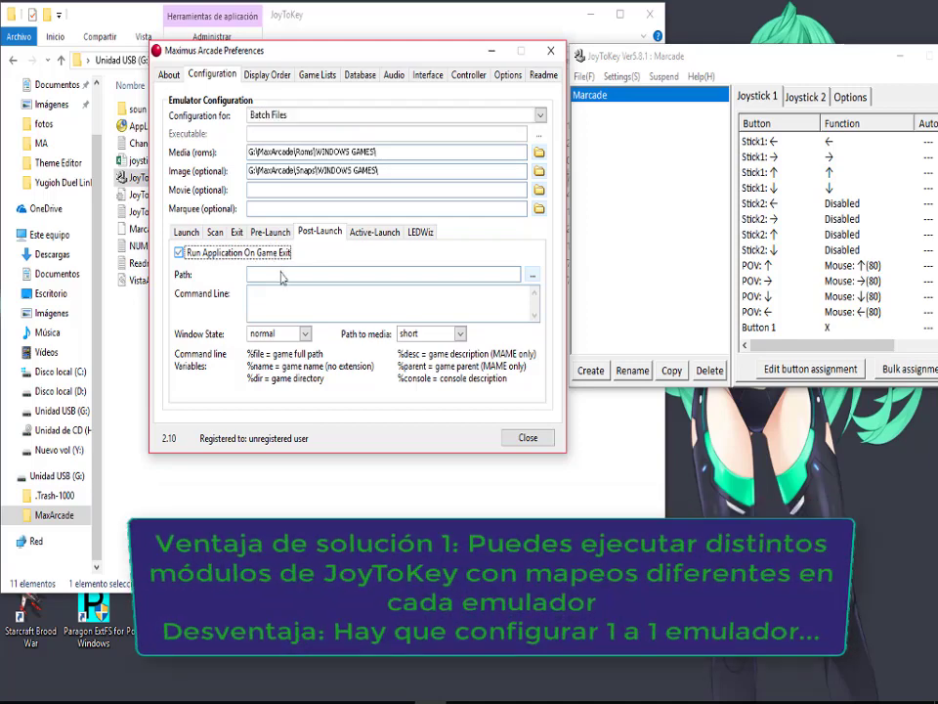
Step: Choose inicio.bat from the MaxArcade\Instalaciones\script folder as the application run on game exit
{"action": "left_click", "coordinate": [534, 277]}
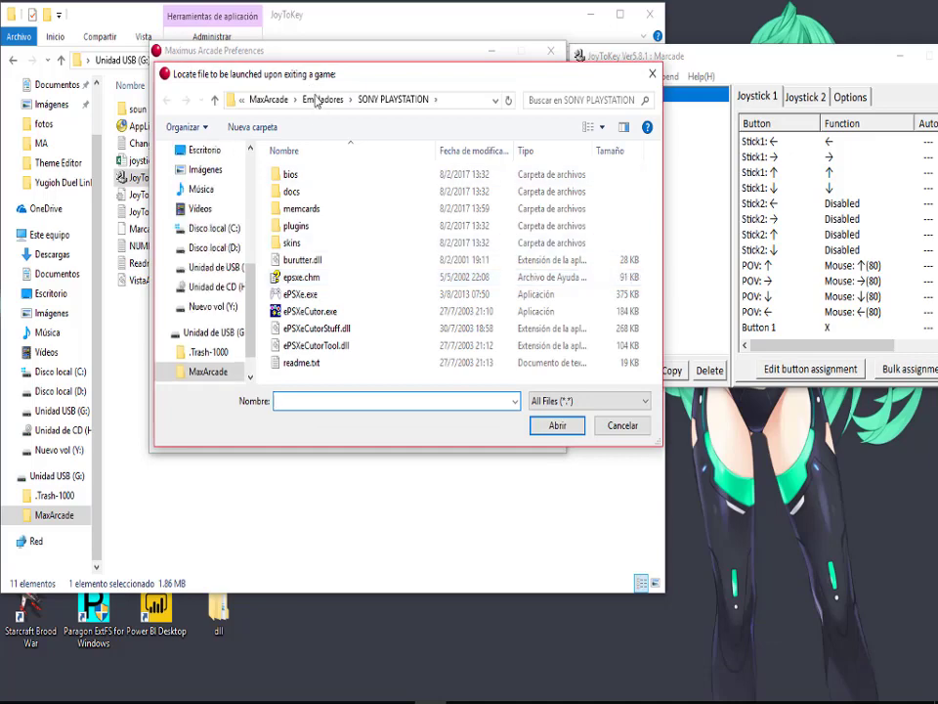
{"action": "left_click", "coordinate": [322, 99]}
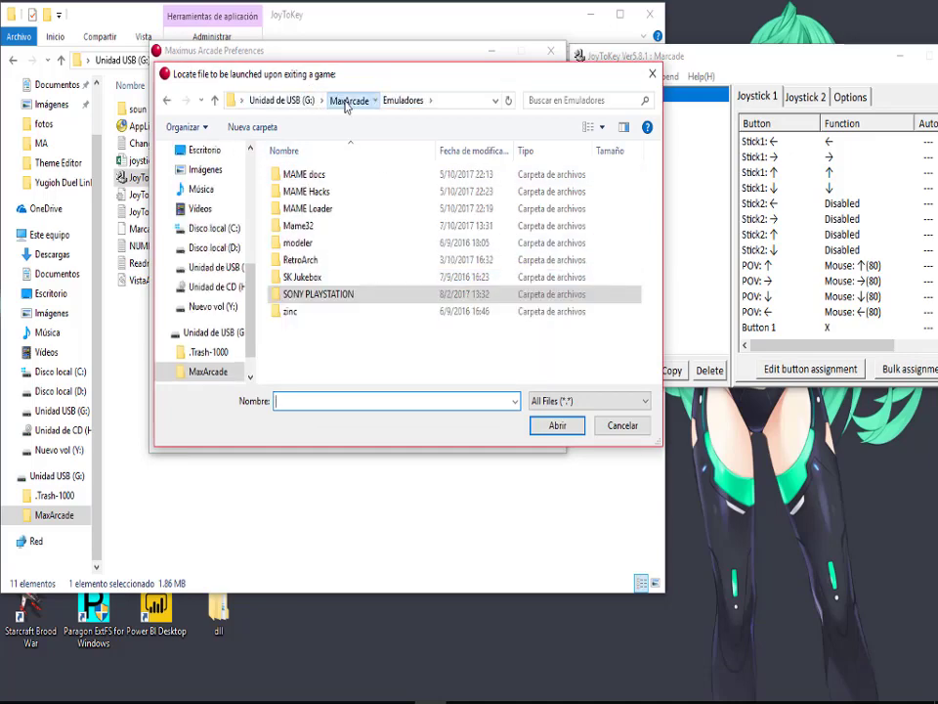
{"action": "left_click", "coordinate": [344, 99]}
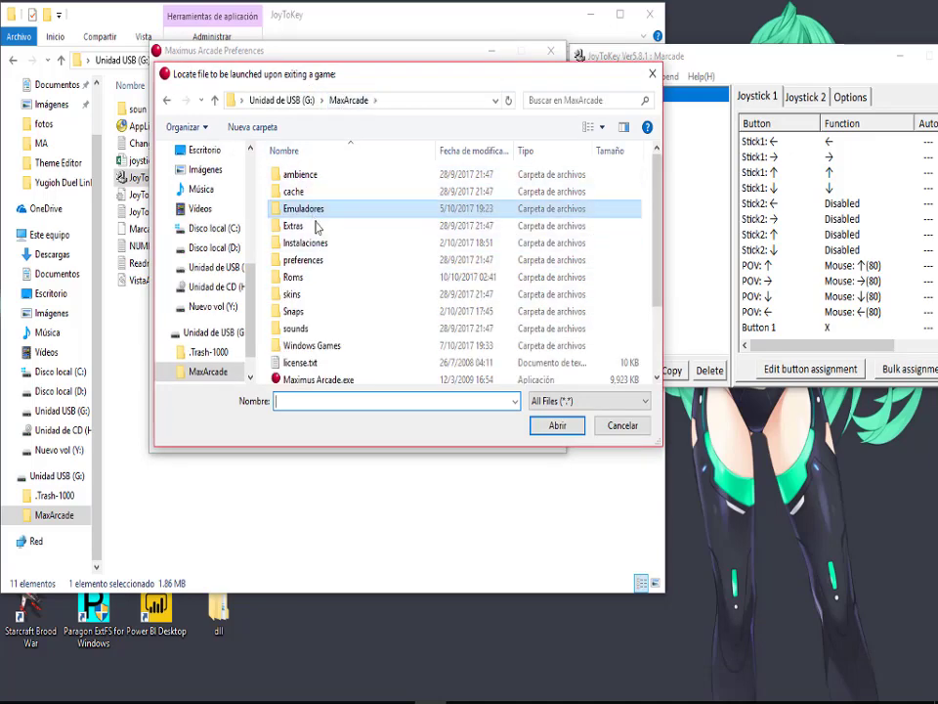
{"action": "double_click", "coordinate": [317, 243]}
{"action": "double_click", "coordinate": [293, 191]}
{"action": "left_click", "coordinate": [298, 174]}
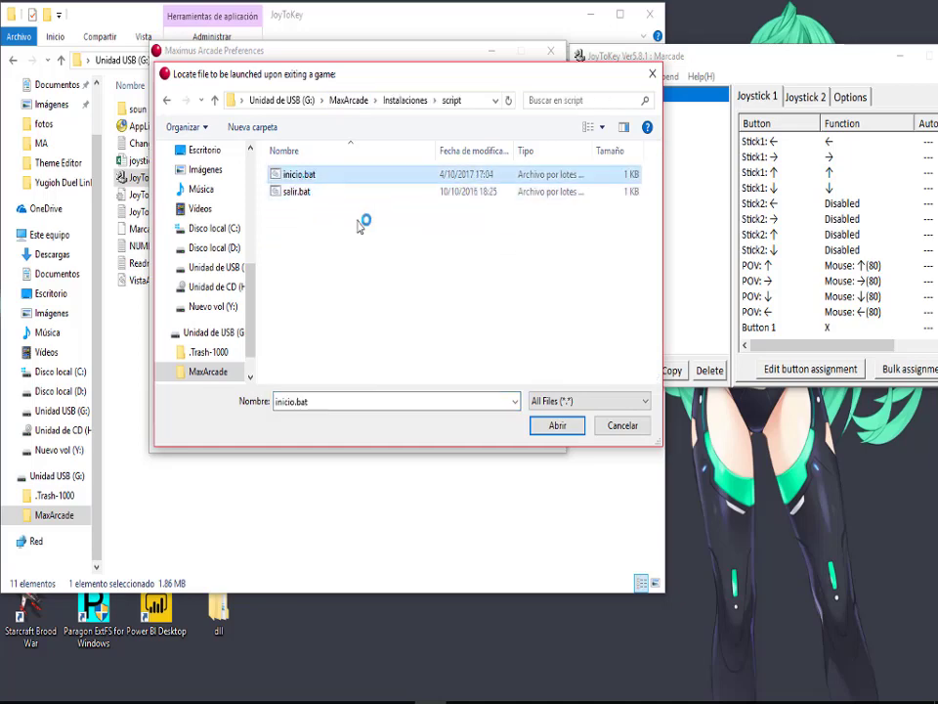
{"action": "left_click", "coordinate": [555, 425]}
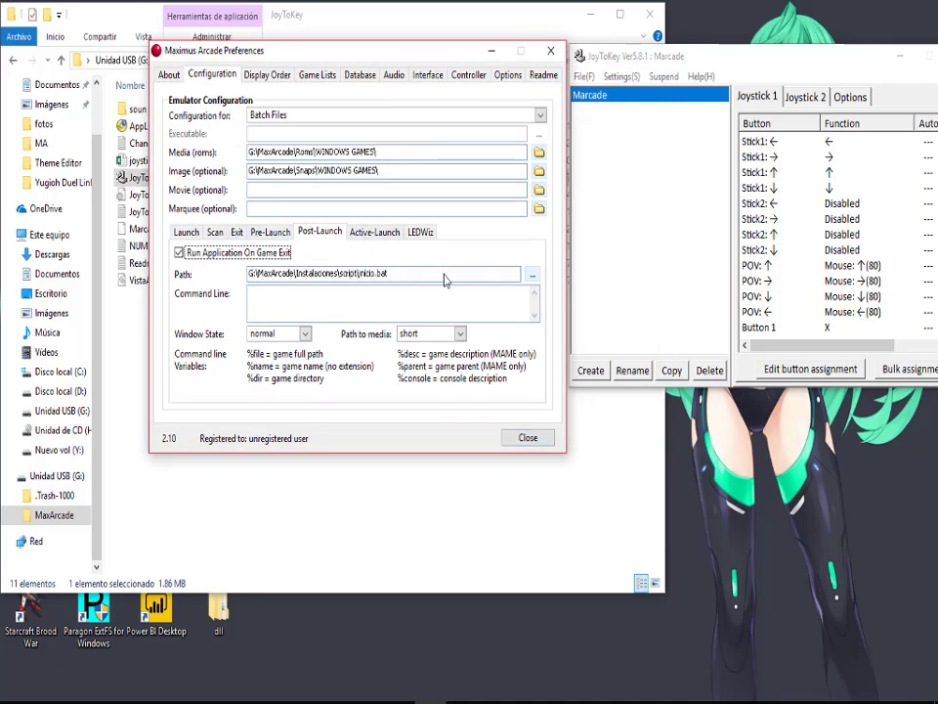
Step: Set the post-launch application path to salir.bat from the script folder
{"action": "left_click", "coordinate": [533, 275]}
{"action": "left_click", "coordinate": [298, 191]}
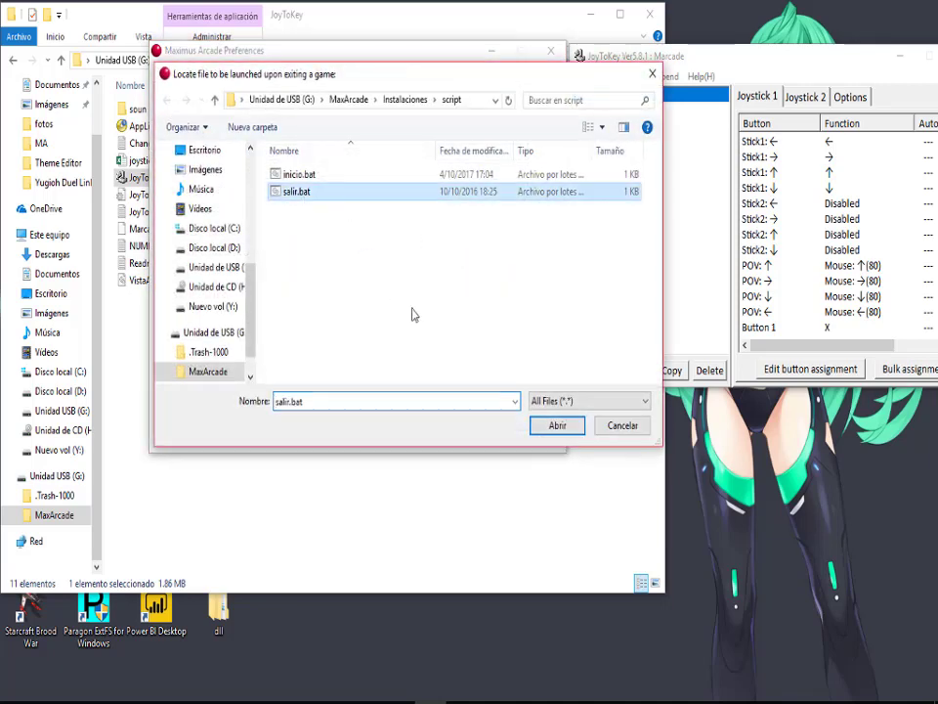
{"action": "left_click", "coordinate": [553, 426]}
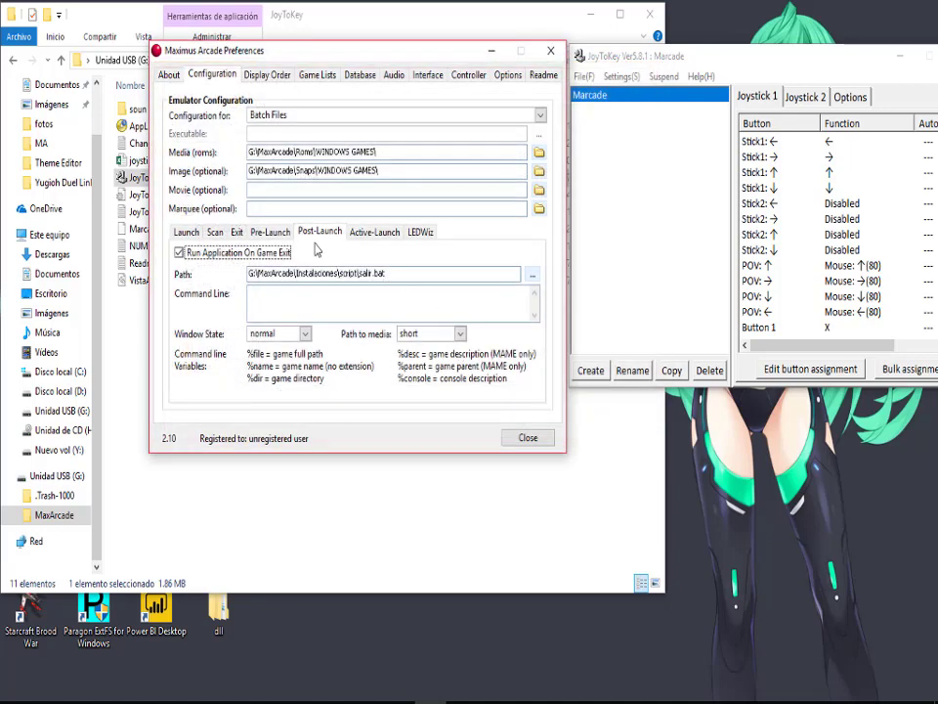
Step: Enable Run Application On Game Launch for Batch Files and set its pre-launch path to inicio.bat
{"action": "left_click", "coordinate": [283, 233]}
{"action": "left_click", "coordinate": [235, 252]}
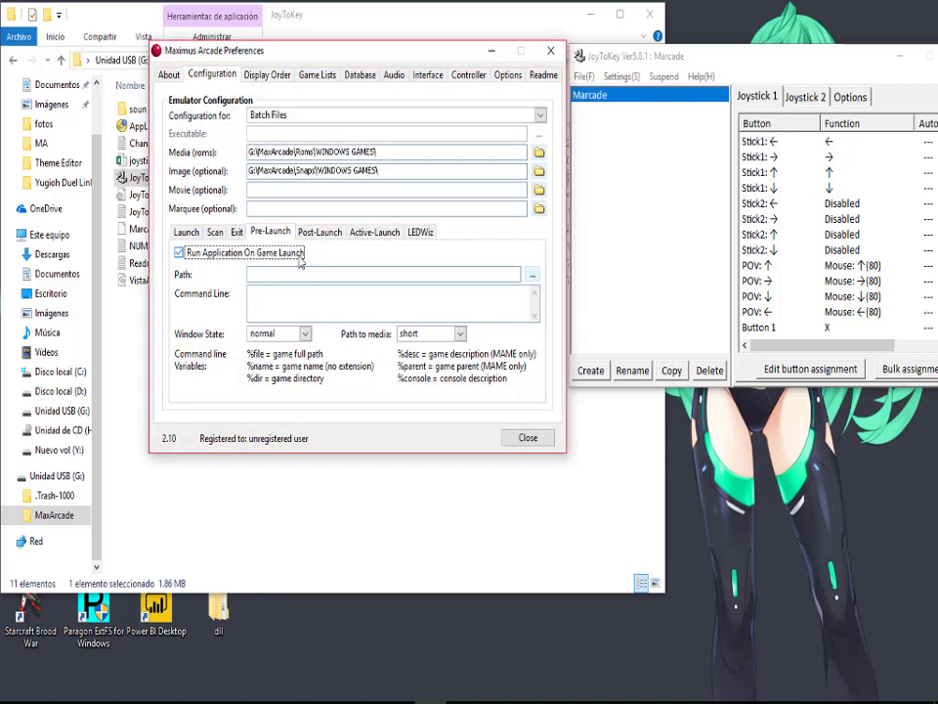
{"action": "left_click", "coordinate": [533, 275]}
{"action": "left_click", "coordinate": [298, 174]}
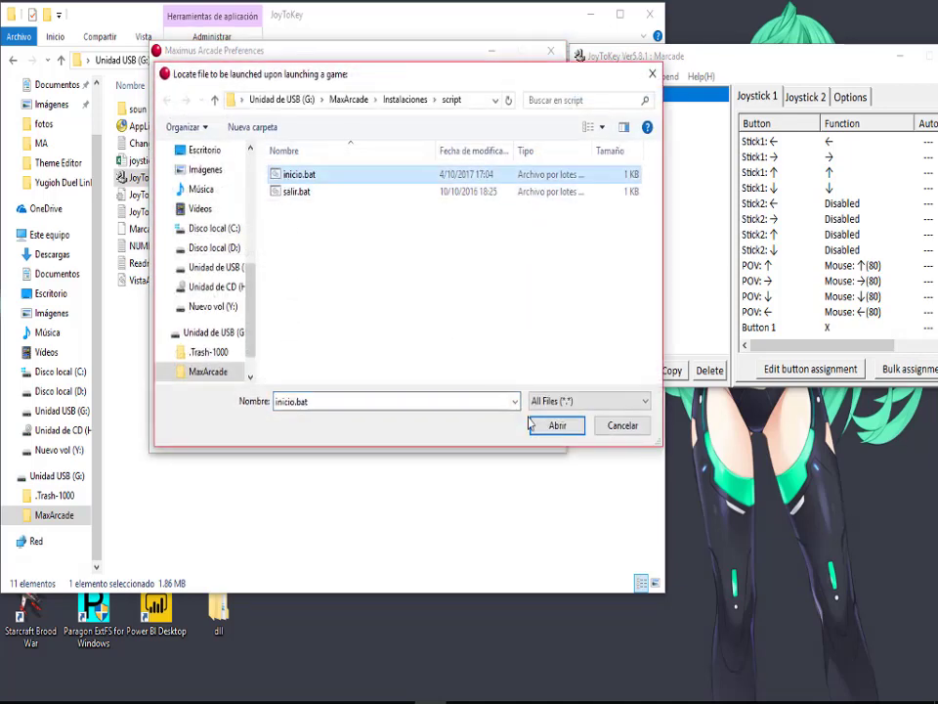
{"action": "left_click", "coordinate": [549, 427]}
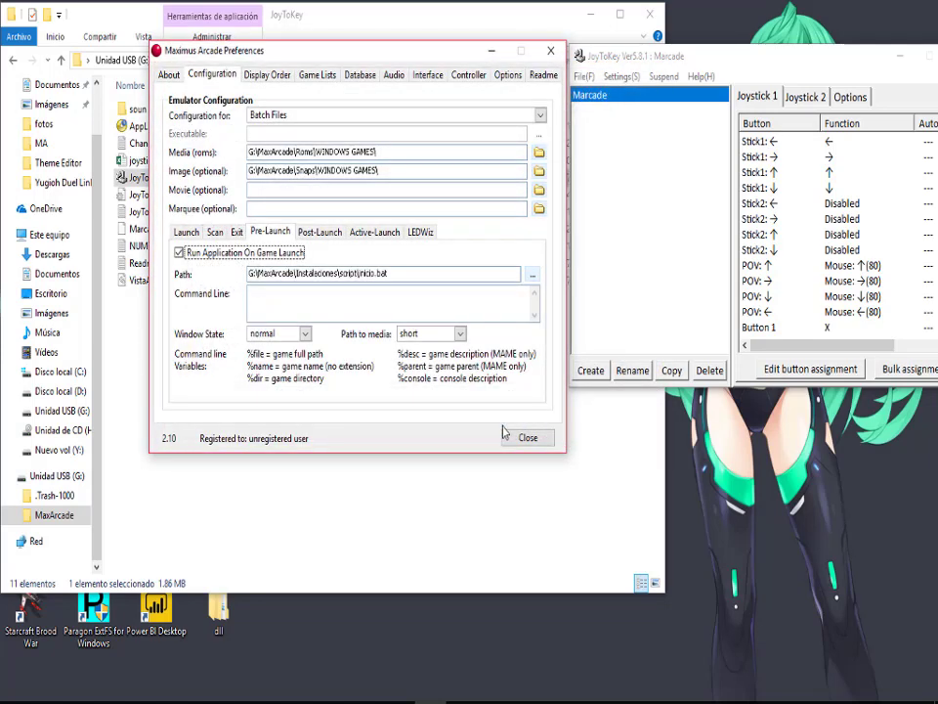
Step: Set the window state to hidden for both the pre-launch and post-launch scripts
{"action": "left_click", "coordinate": [306, 333]}
{"action": "left_click", "coordinate": [266, 361]}
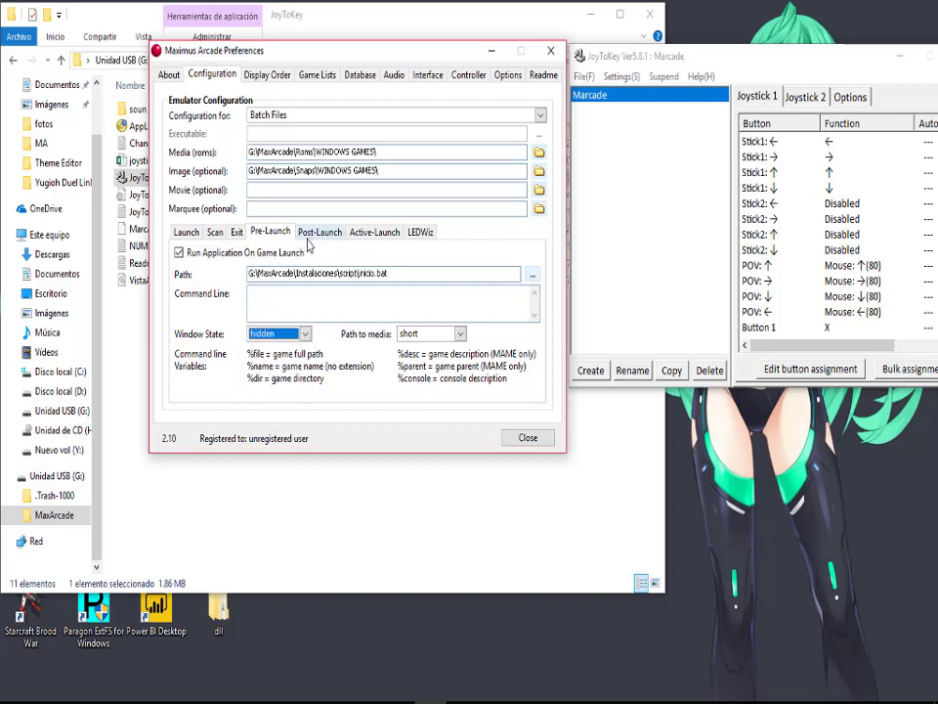
{"action": "left_click", "coordinate": [321, 233]}
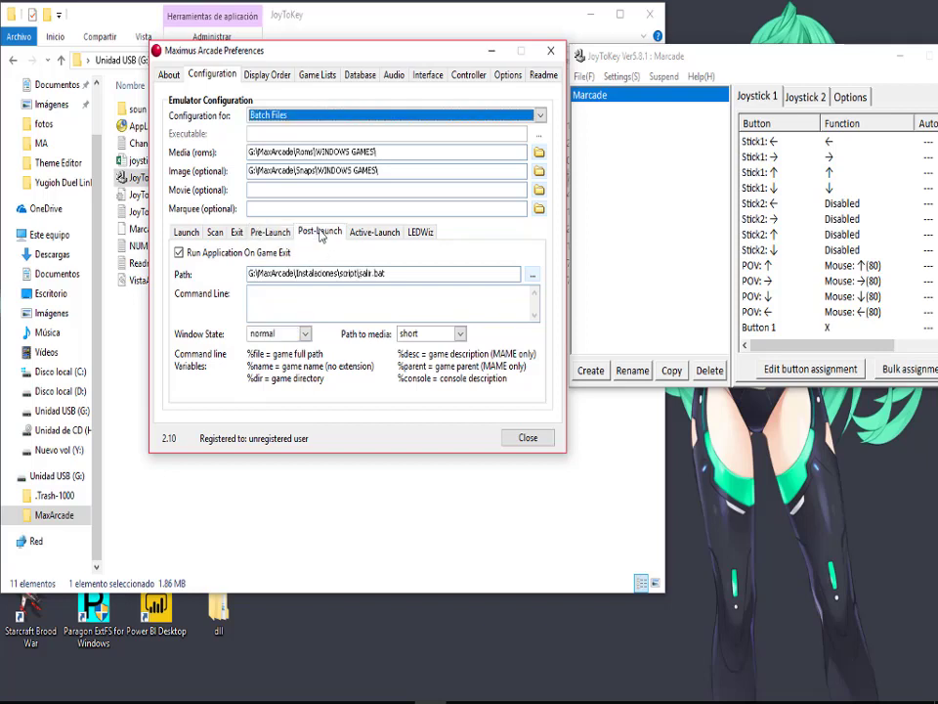
{"action": "left_click", "coordinate": [304, 334]}
{"action": "left_click", "coordinate": [266, 361]}
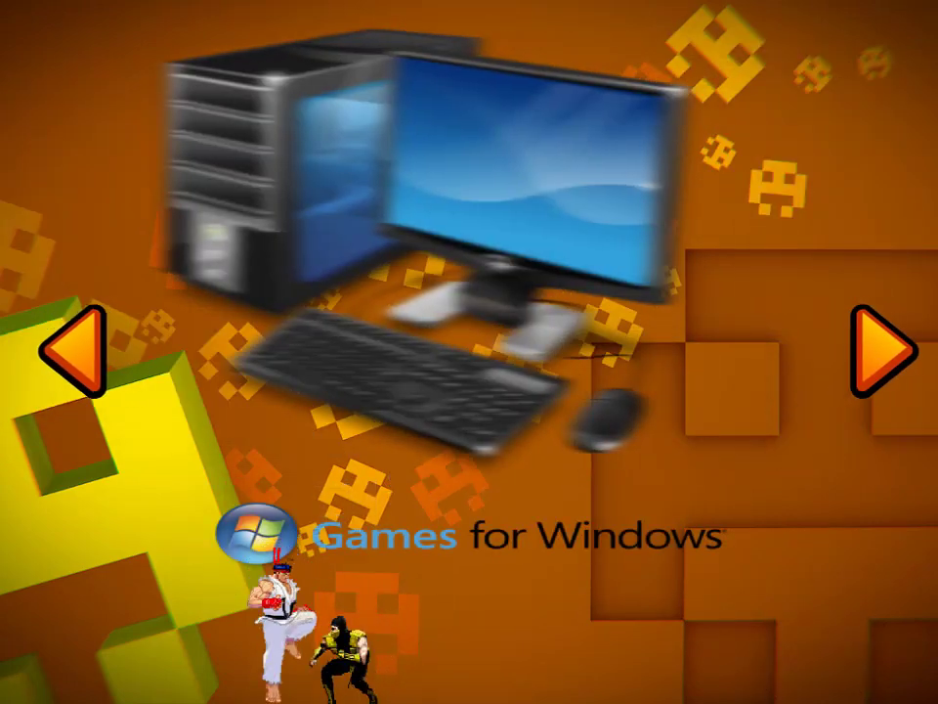
Step: Open the Games for Windows list in the frontend and browse up and down through its games
{"action": "key", "text": "Return"}
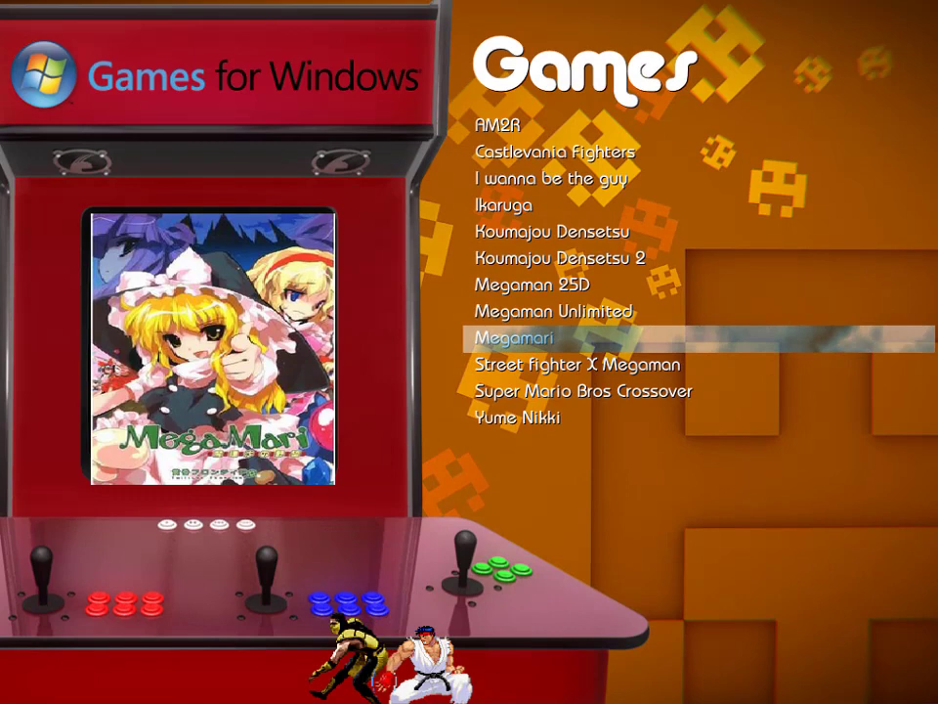
{"action": "key", "text": "Up"}
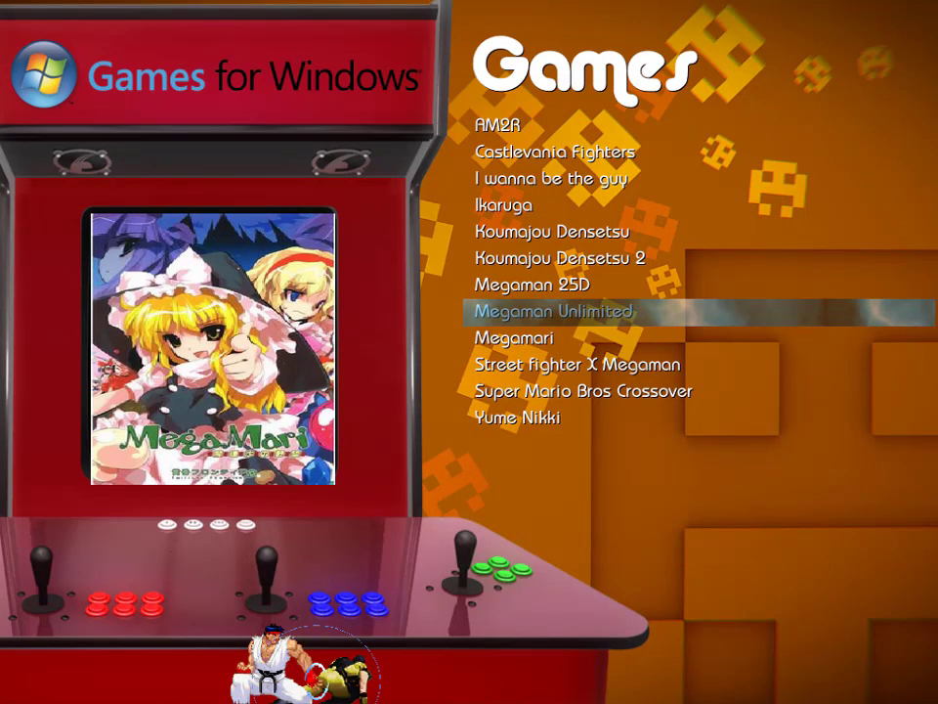
{"action": "key", "text": "Up"}
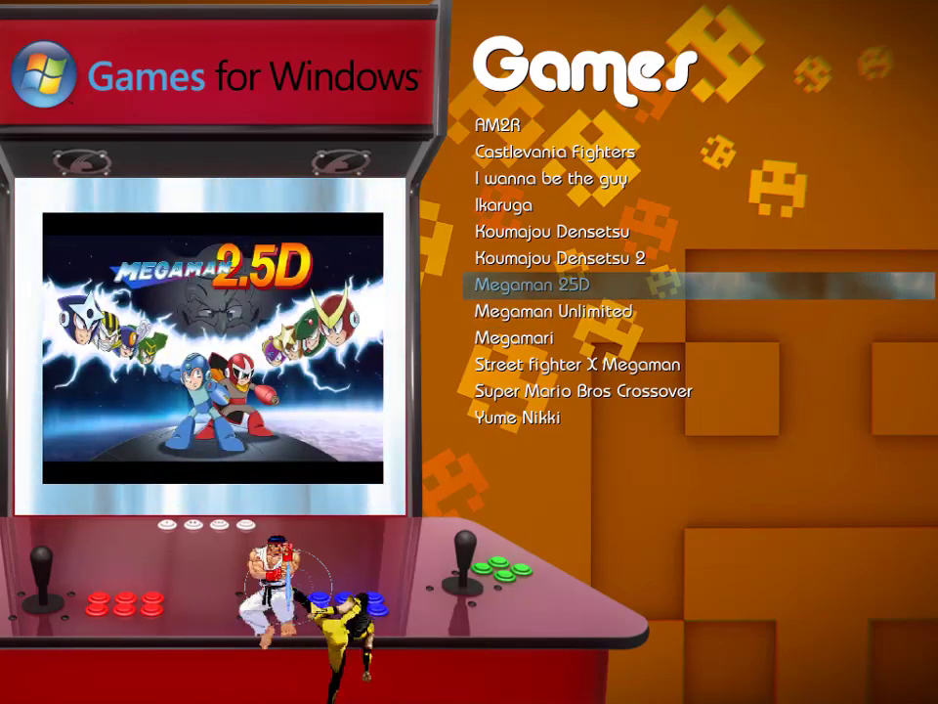
{"action": "key", "text": "Up"}
{"action": "key", "text": "Up"}
{"action": "key", "text": "Up"}
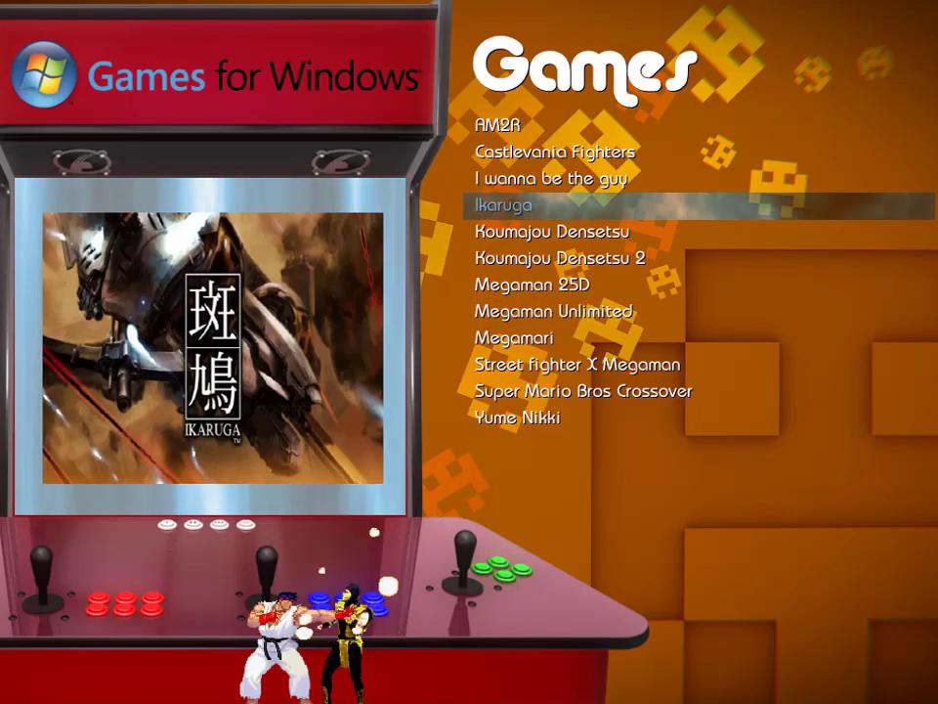
{"action": "key", "text": "Up"}
{"action": "key", "text": "Down"}
{"action": "key", "text": "Down"}
{"action": "key", "text": "Down"}
{"action": "key", "text": "Down"}
{"action": "key", "text": "Down"}
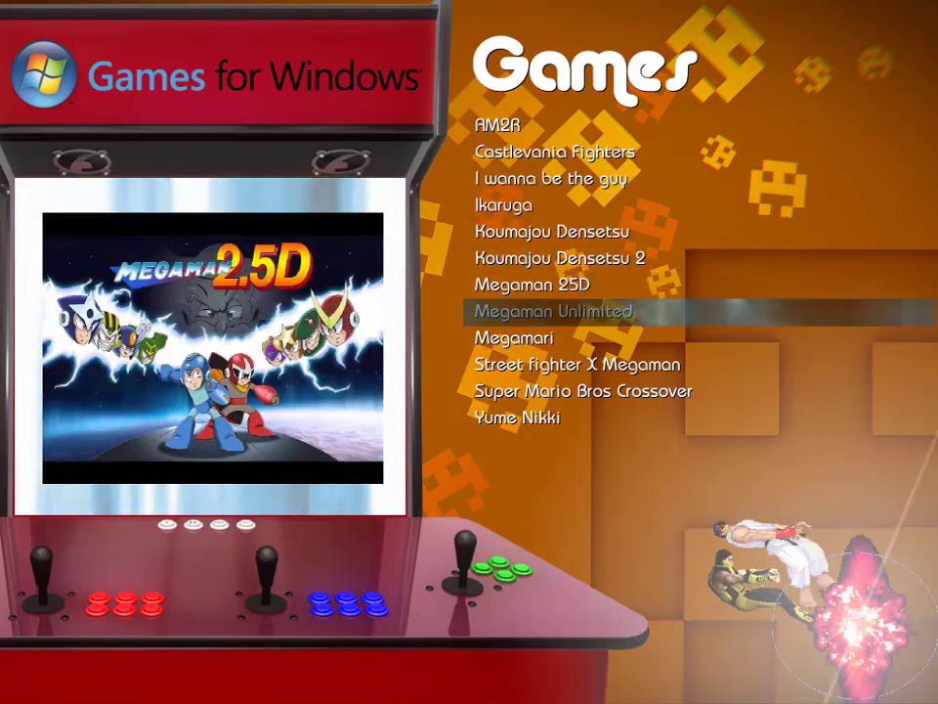
{"action": "key", "text": "Up"}
{"action": "key", "text": "Up"}
{"action": "key", "text": "Up"}
{"action": "key", "text": "Up"}
{"action": "key", "text": "Up"}
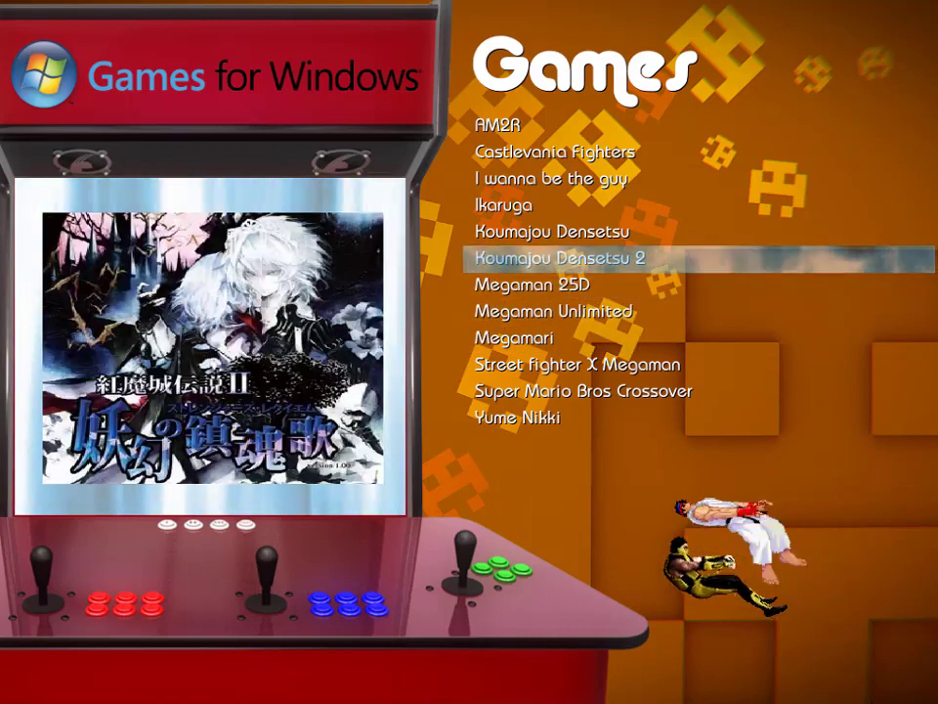
{"action": "key", "text": "Up"}
{"action": "key", "text": "Up"}
{"action": "key", "text": "Up"}
{"action": "key", "text": "Down"}
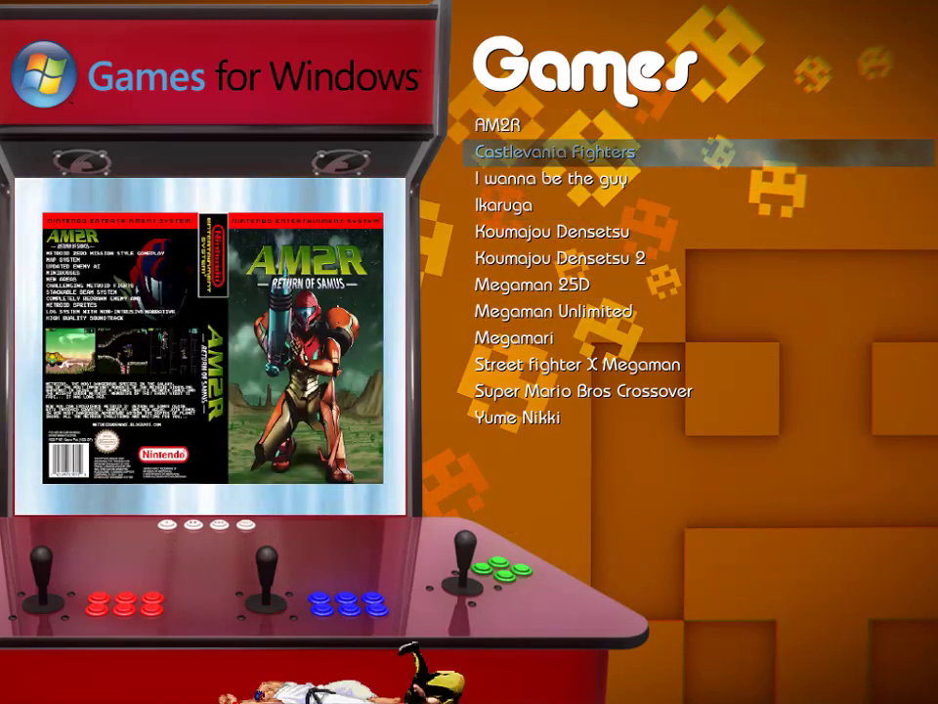
{"action": "key", "text": "Down"}
{"action": "key", "text": "Down"}
{"action": "key", "text": "Down"}
{"action": "key", "text": "Down"}
{"action": "key", "text": "Down"}
{"action": "key", "text": "Down"}
{"action": "key", "text": "Down"}
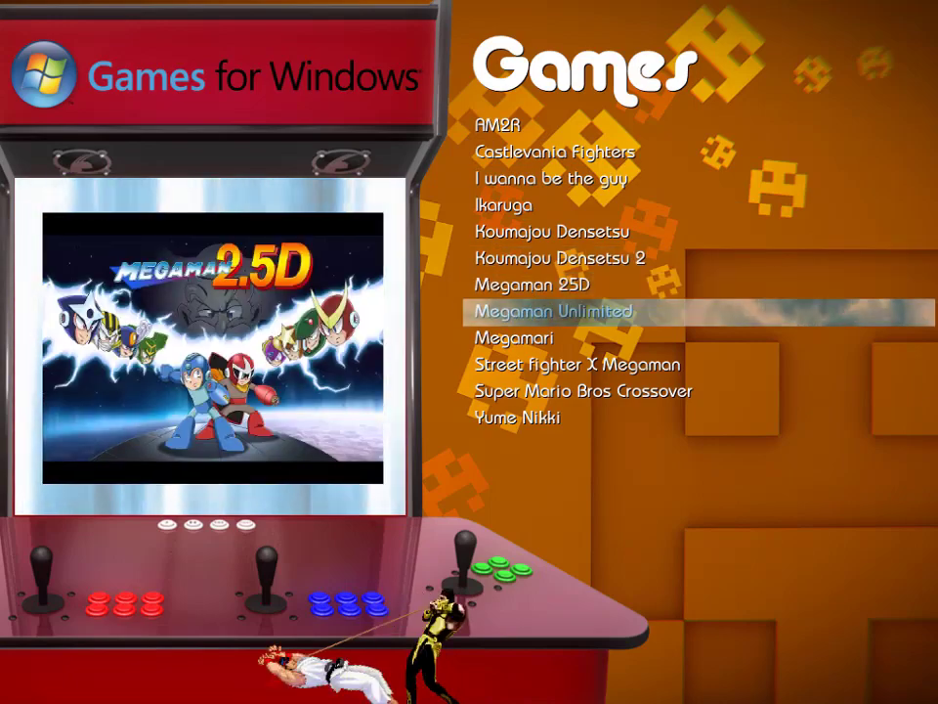
{"action": "key", "text": "Down"}
{"action": "key", "text": "Down"}
{"action": "key", "text": "Down"}
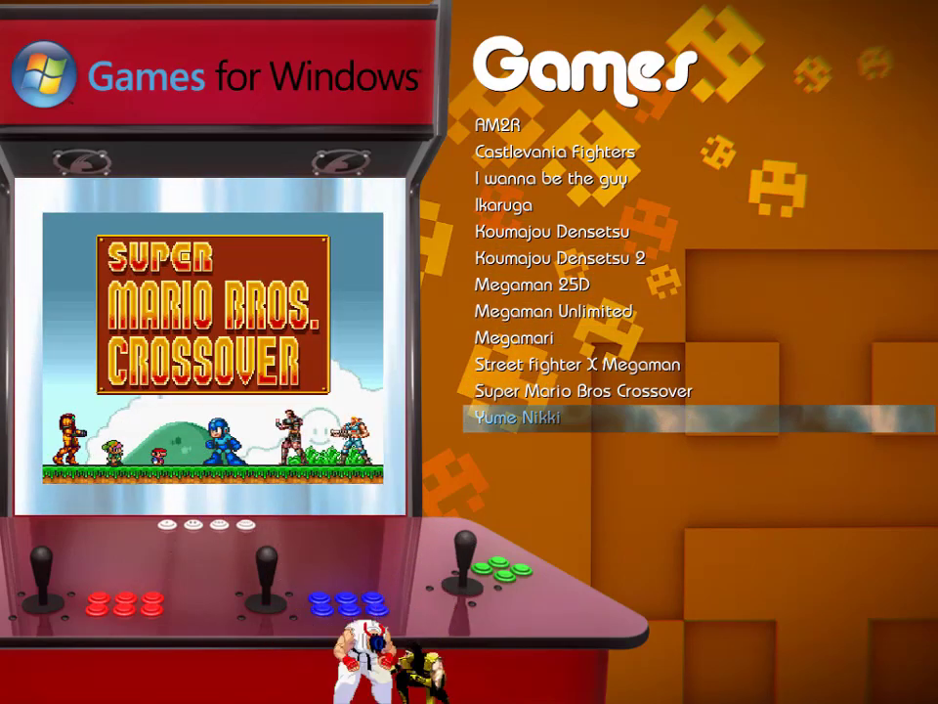
Step: Check how the selection moves up and down between Yume Nikki and Castlevania Fighters in the Windows games list, and quit the frontend
{"action": "key", "text": "Up"}
{"action": "key", "text": "Up"}
{"action": "key", "text": "Up"}
{"action": "key", "text": "Up"}
{"action": "key", "text": "Up"}
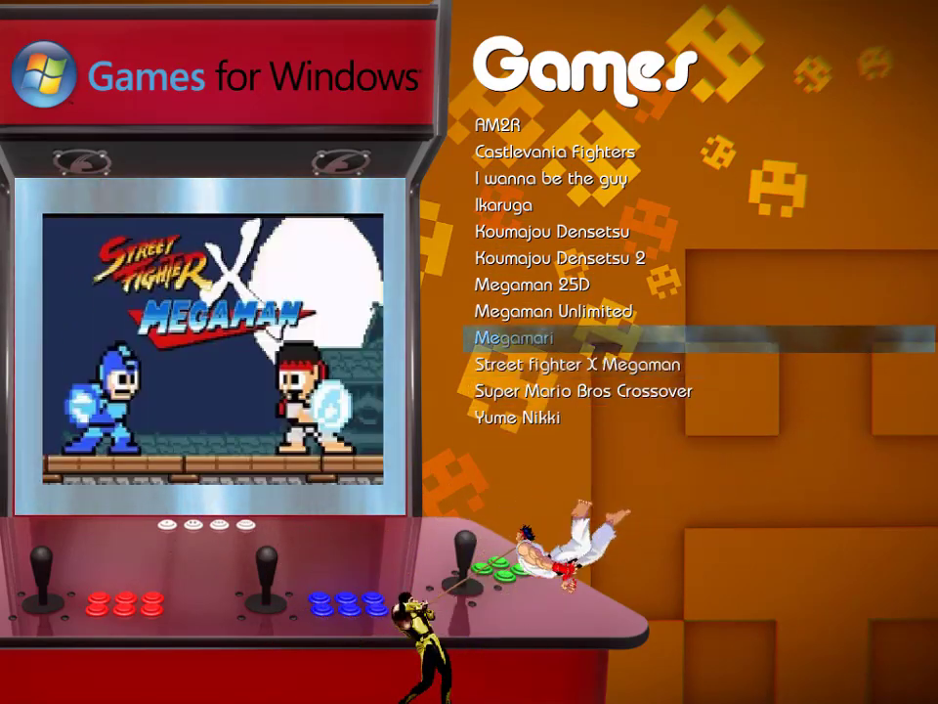
{"action": "key", "text": "Up"}
{"action": "key", "text": "Up"}
{"action": "key", "text": "Up"}
{"action": "key", "text": "Up"}
{"action": "key", "text": "Up"}
{"action": "key", "text": "Up"}
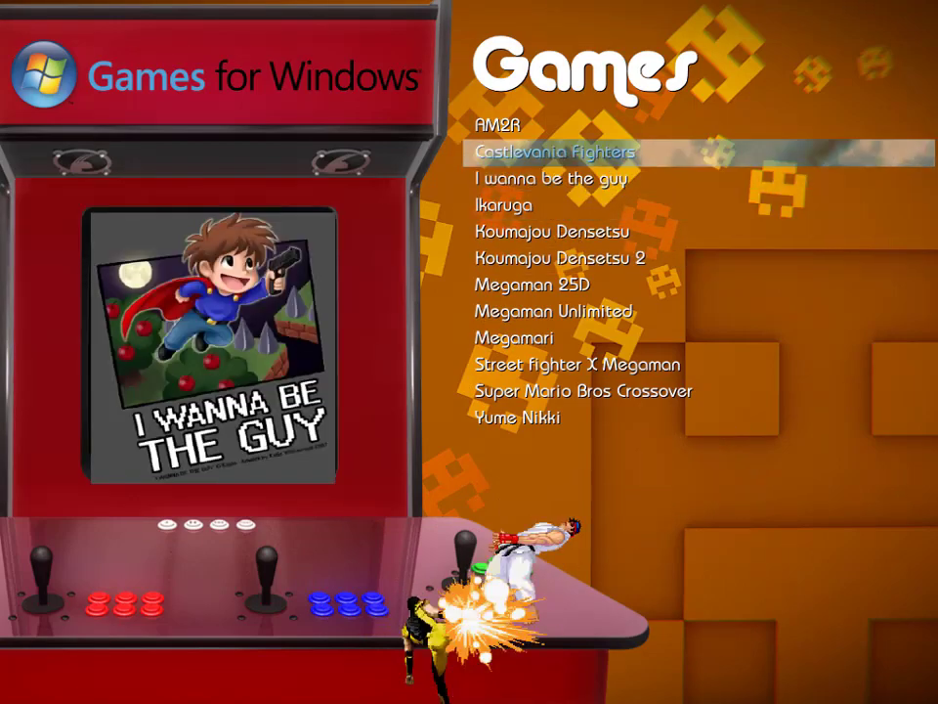
{"action": "key", "text": "Down"}
{"action": "key", "text": "Down"}
{"action": "key", "text": "Up"}
{"action": "key", "text": "Up"}
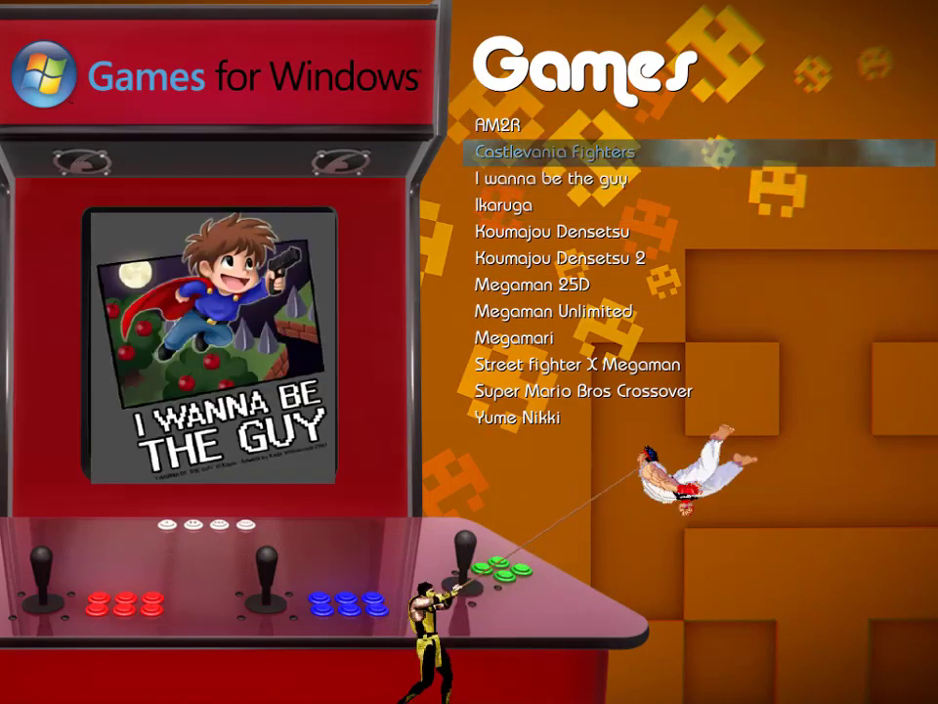
{"action": "key", "text": "Down"}
{"action": "key", "text": "Down"}
{"action": "key", "text": "Down"}
{"action": "key", "text": "Down"}
{"action": "key", "text": "Up"}
{"action": "key", "text": "Up"}
{"action": "key", "text": "Up"}
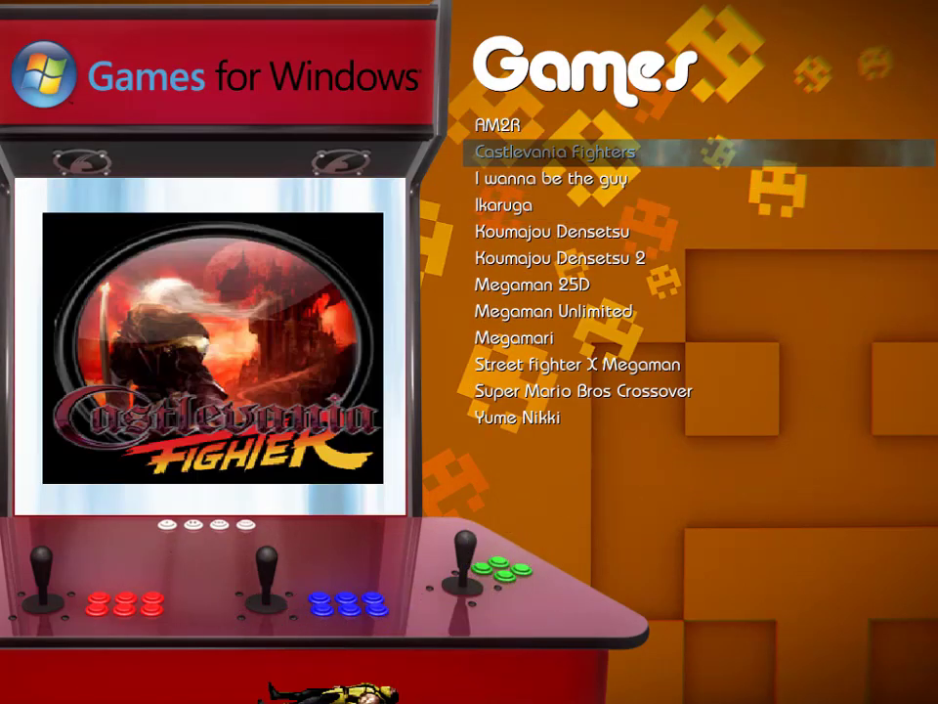
{"action": "key", "text": "Down"}
{"action": "key", "text": "Down"}
{"action": "key", "text": "Down"}
{"action": "key", "text": "Up"}
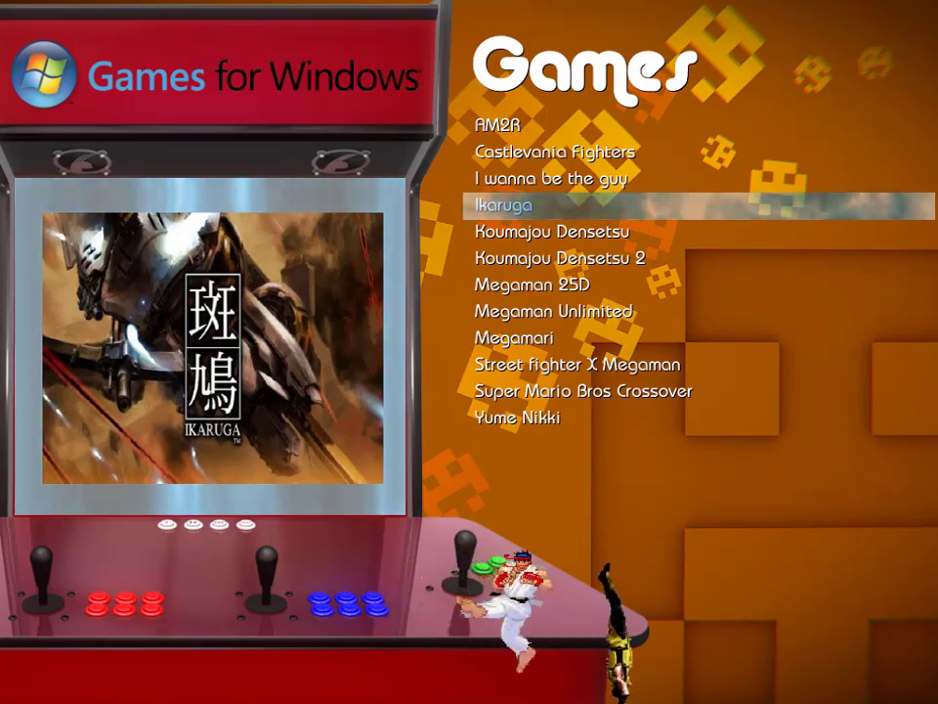
{"action": "key", "text": "Escape"}
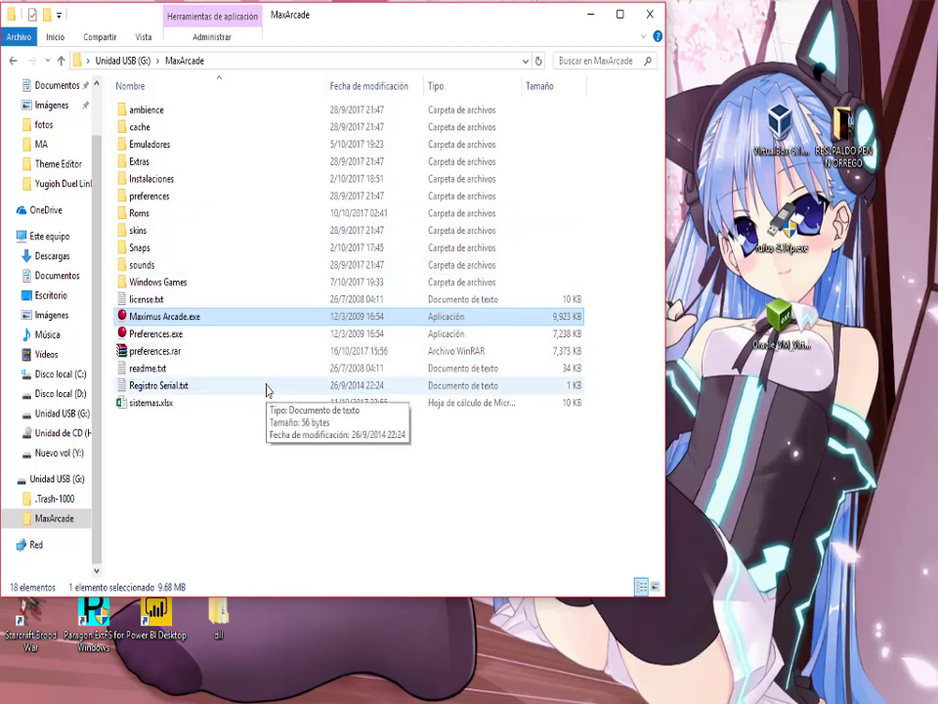
Step: In the Maximus Arcade preferences, disable Run Application On Game Launch for Batch Files and clear its pre-launch path
{"action": "double_click", "coordinate": [174, 338]}
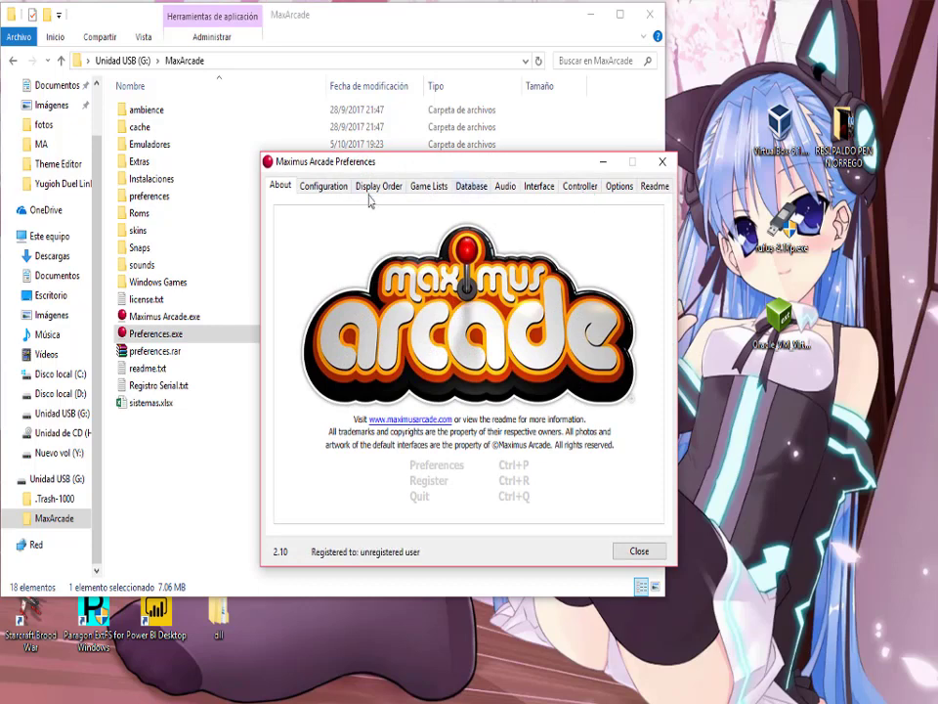
{"action": "left_click", "coordinate": [322, 187]}
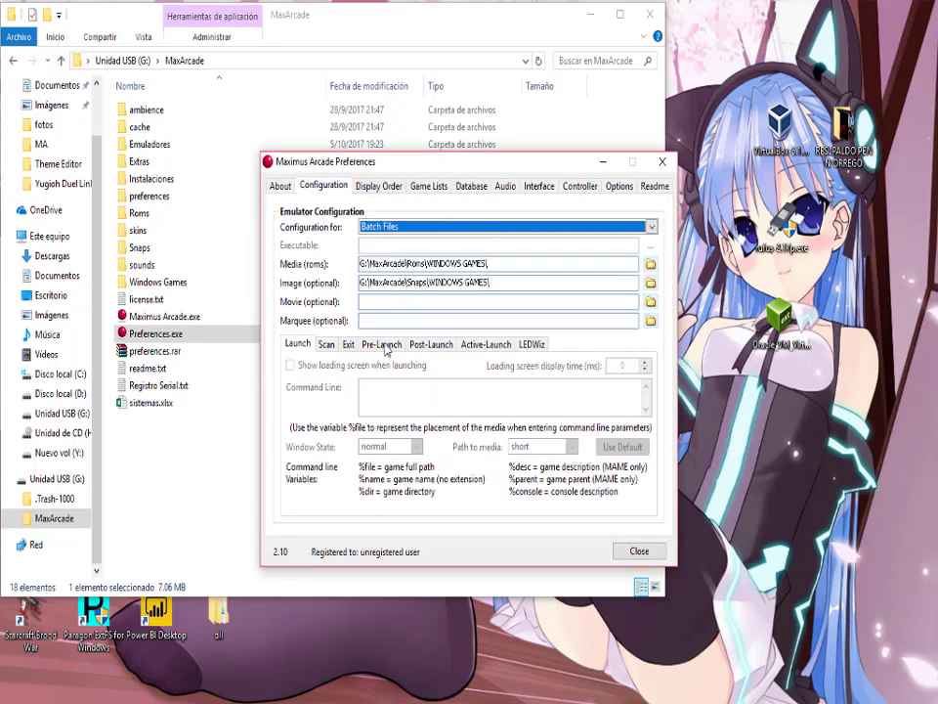
{"action": "left_click", "coordinate": [382, 347]}
{"action": "left_click", "coordinate": [332, 366]}
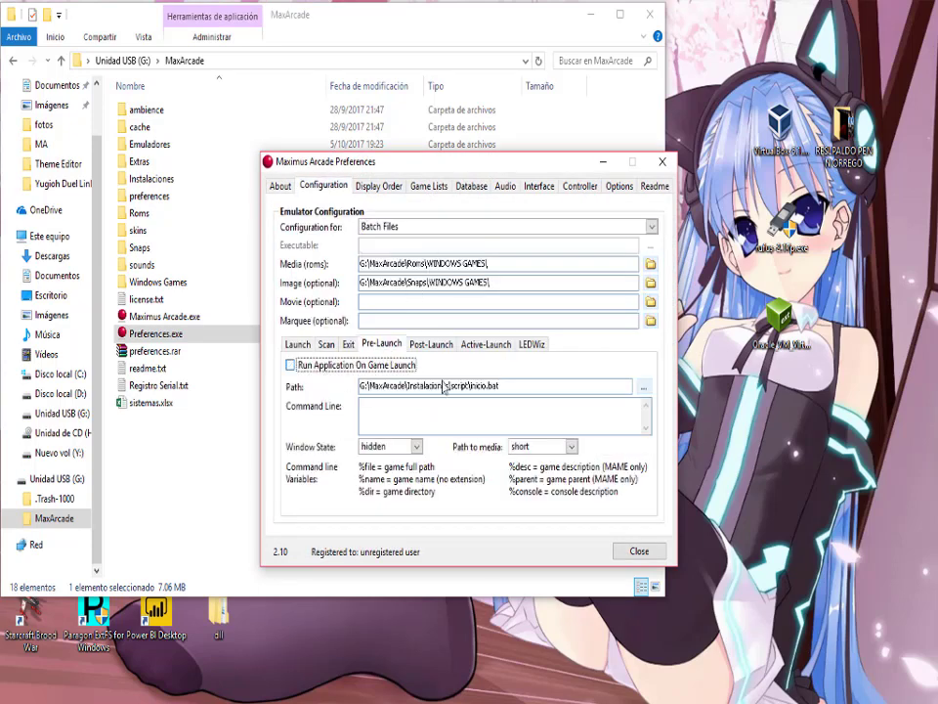
{"action": "left_click_drag", "start_coordinate": [525, 393], "coordinate": [358, 388]}
{"action": "key", "text": "BackSpace"}
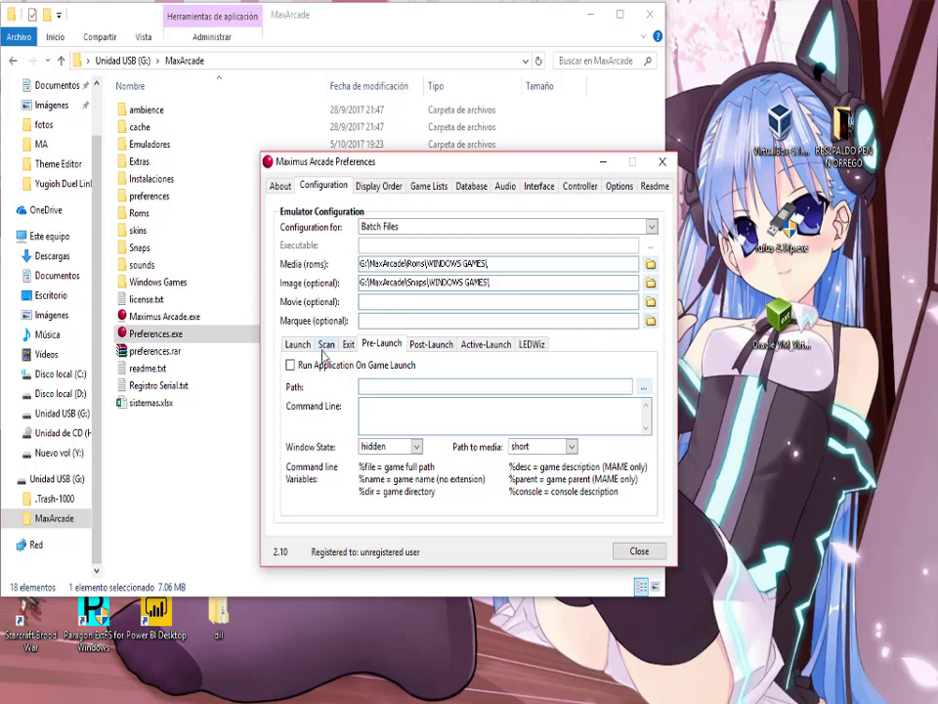
Step: Clear the post-launch path for Batch Files and disable Run Application On Game Exit
{"action": "left_click", "coordinate": [421, 348]}
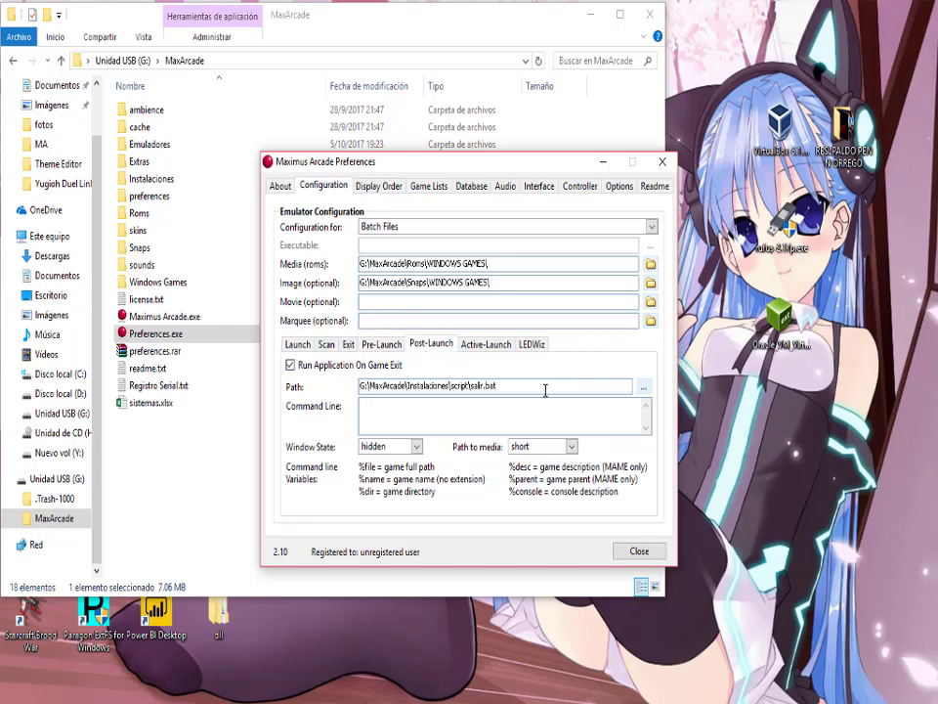
{"action": "left_click_drag", "start_coordinate": [546, 390], "coordinate": [220, 360]}
{"action": "key", "text": "BackSpace"}
{"action": "left_click", "coordinate": [290, 364]}
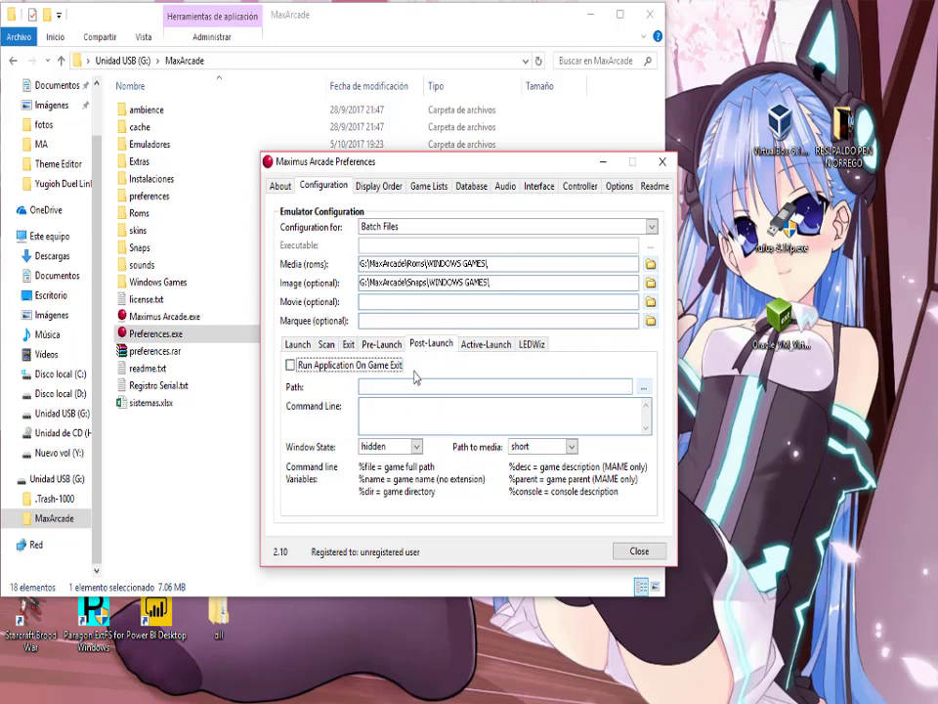
{"action": "left_click", "coordinate": [382, 344]}
{"action": "left_click", "coordinate": [431, 346]}
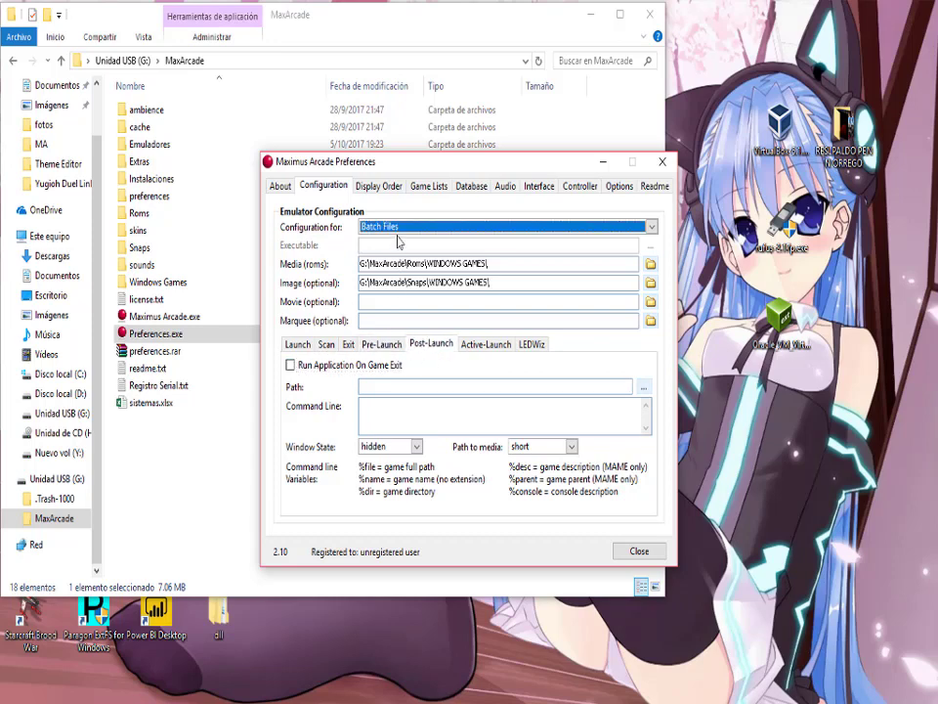
Step: Enable Run Application On Startup for the frontend with inicio.bat from the script folder and a hidden window state
{"action": "left_click", "coordinate": [619, 186]}
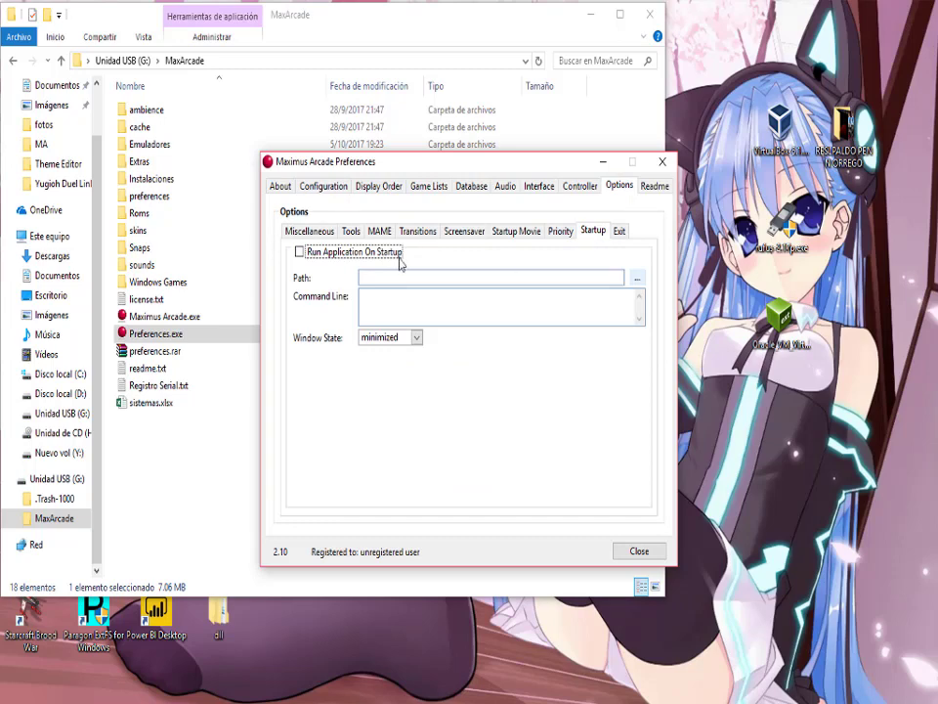
{"action": "left_click", "coordinate": [328, 256]}
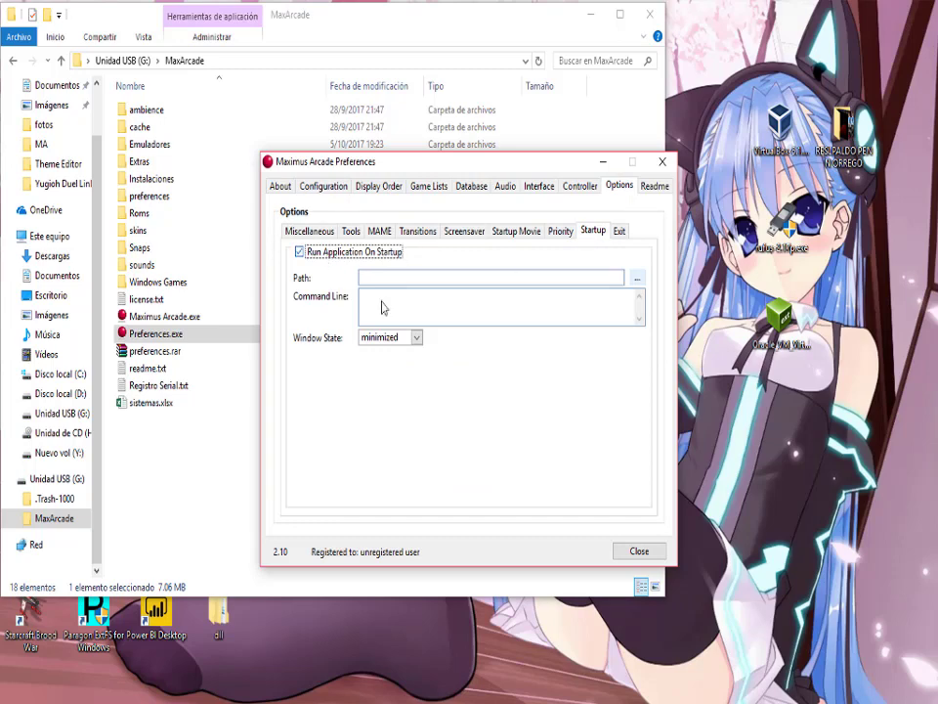
{"action": "left_click", "coordinate": [638, 280]}
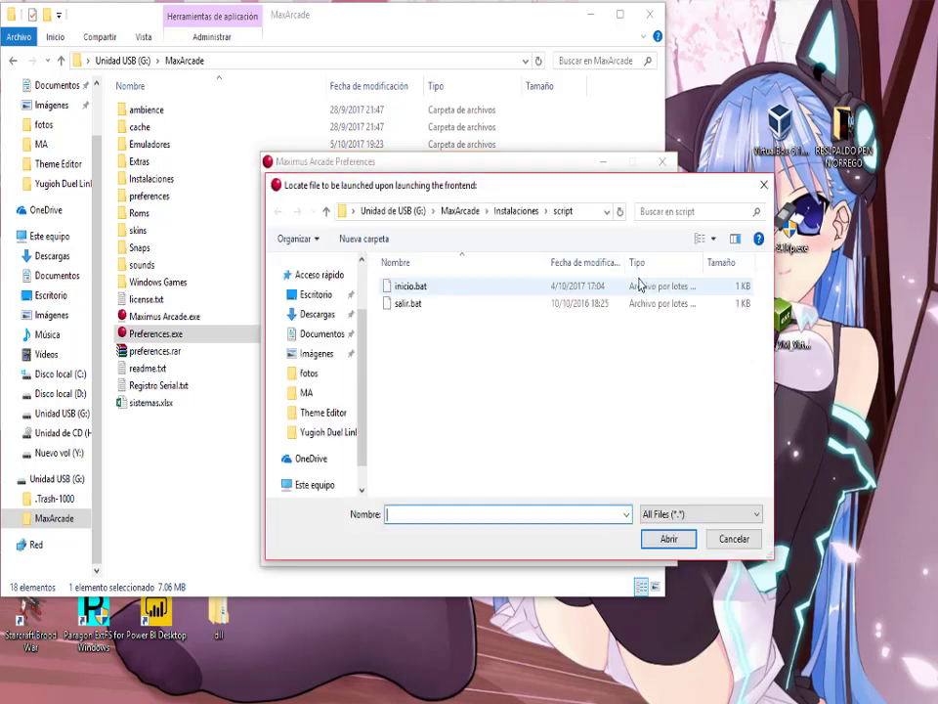
{"action": "left_click", "coordinate": [420, 287]}
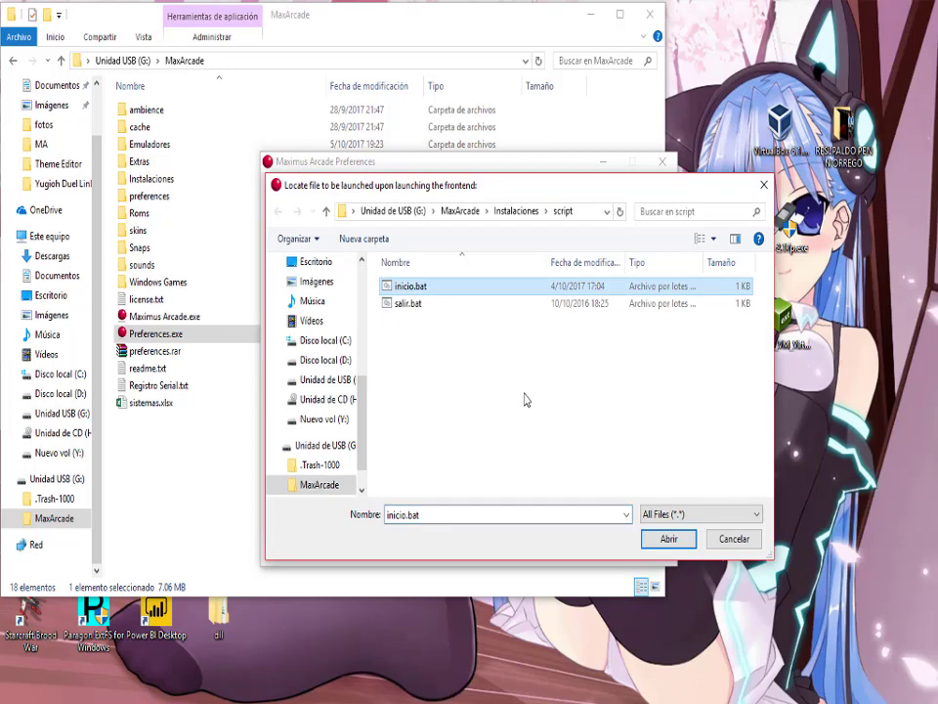
{"action": "left_click", "coordinate": [665, 539]}
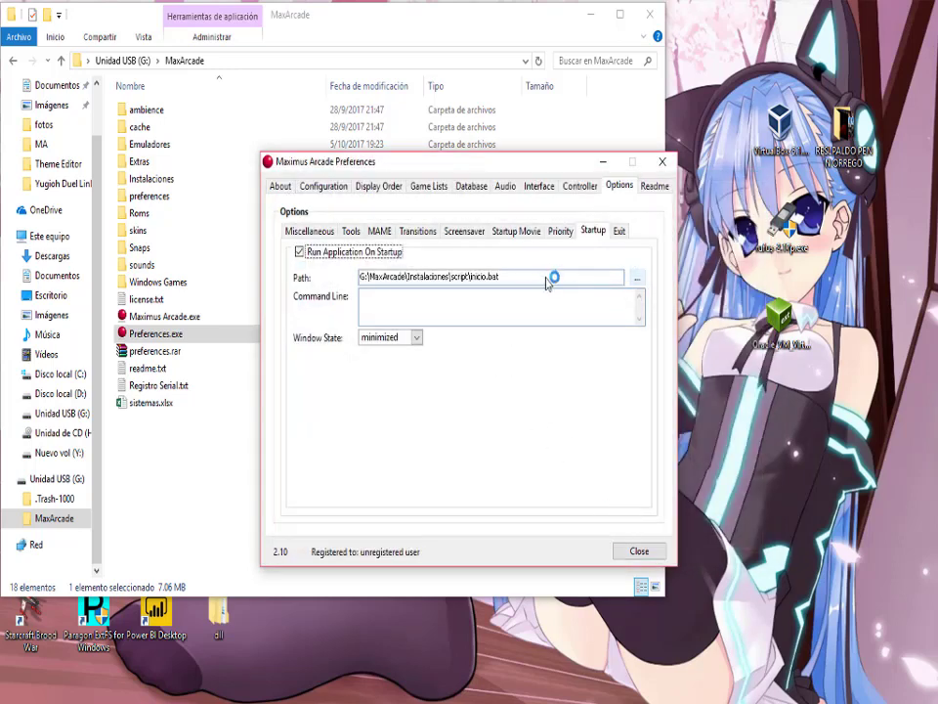
{"action": "left_click", "coordinate": [416, 337]}
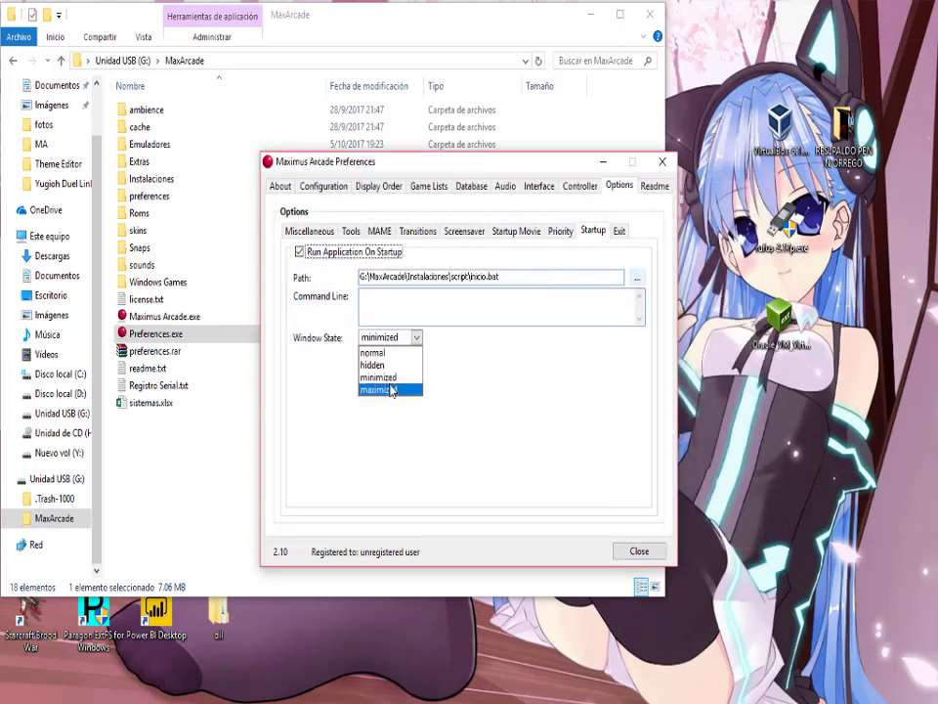
{"action": "left_click", "coordinate": [386, 364]}
Step: Enable Run Application On Exit with salir.bat and a hidden window state, and review the startup and exit settings
{"action": "left_click", "coordinate": [619, 231]}
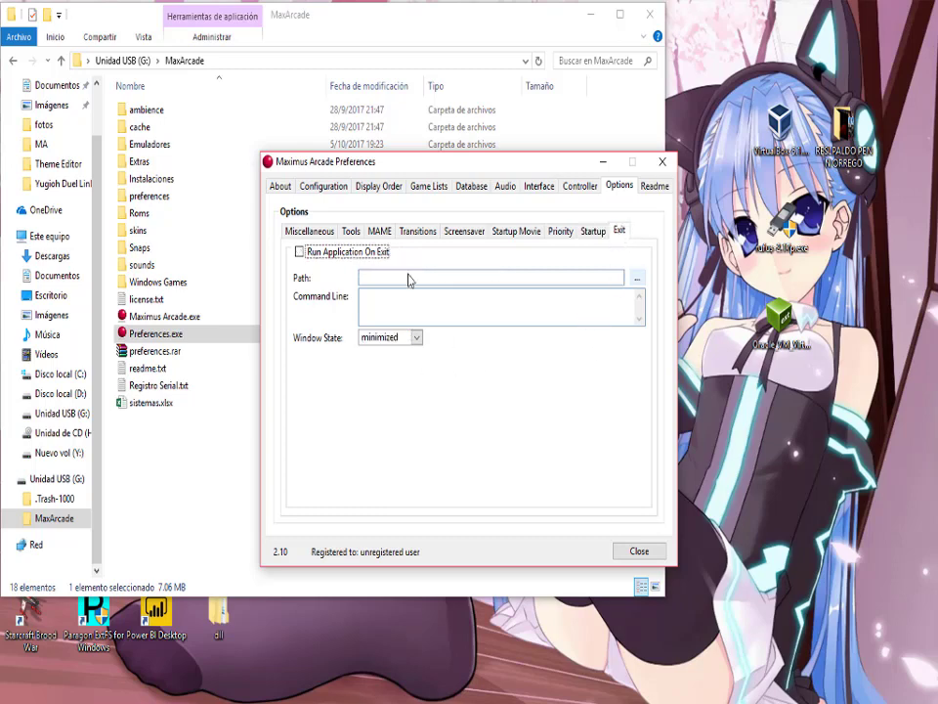
{"action": "left_click", "coordinate": [299, 252]}
{"action": "left_click", "coordinate": [639, 285]}
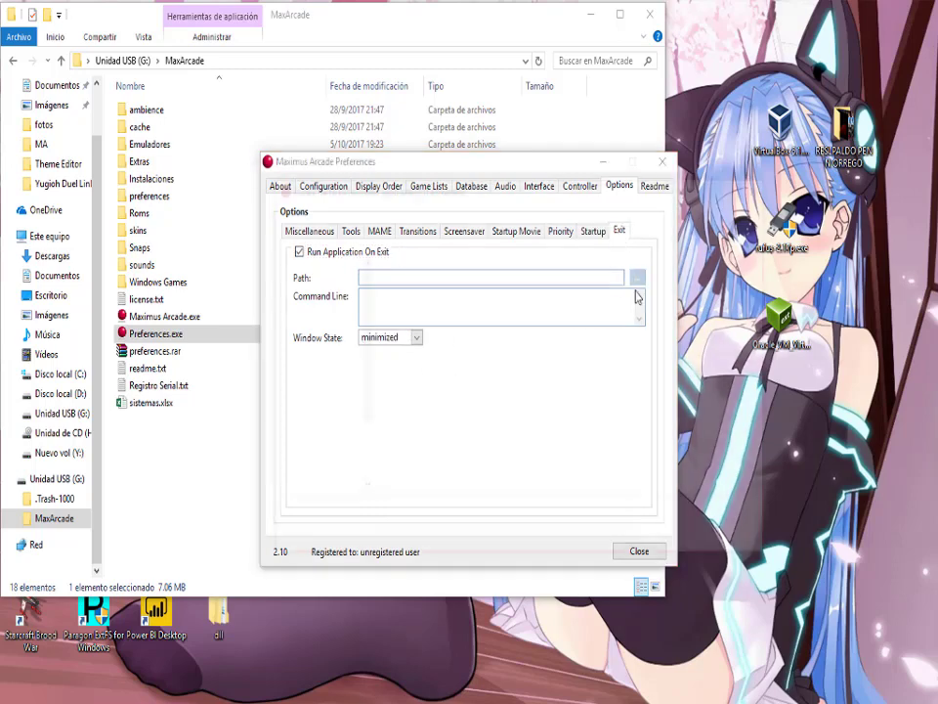
{"action": "left_click", "coordinate": [407, 303]}
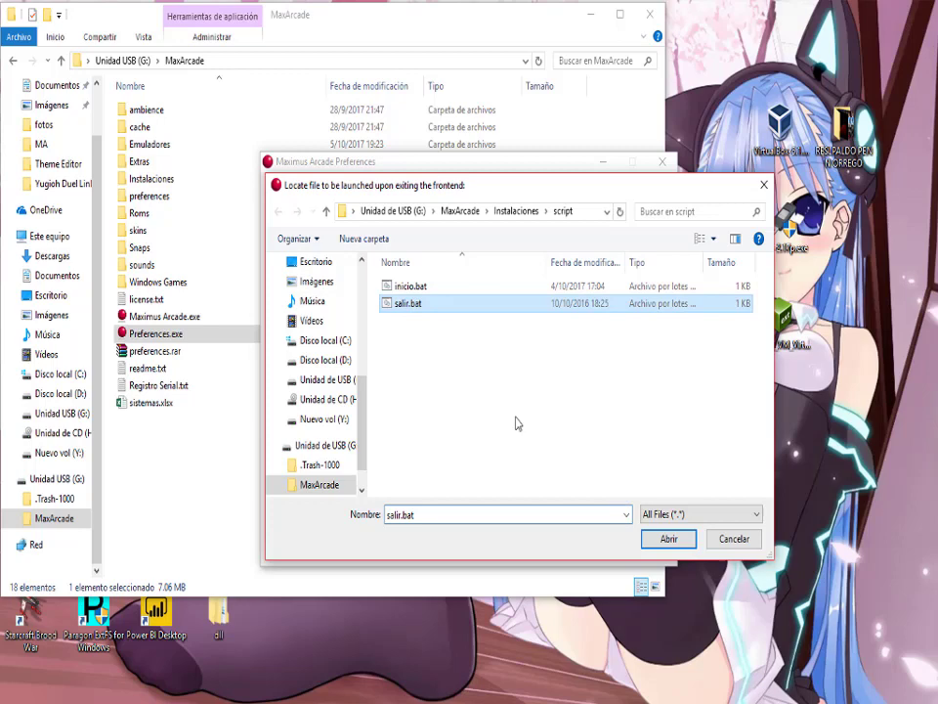
{"action": "left_click", "coordinate": [660, 539]}
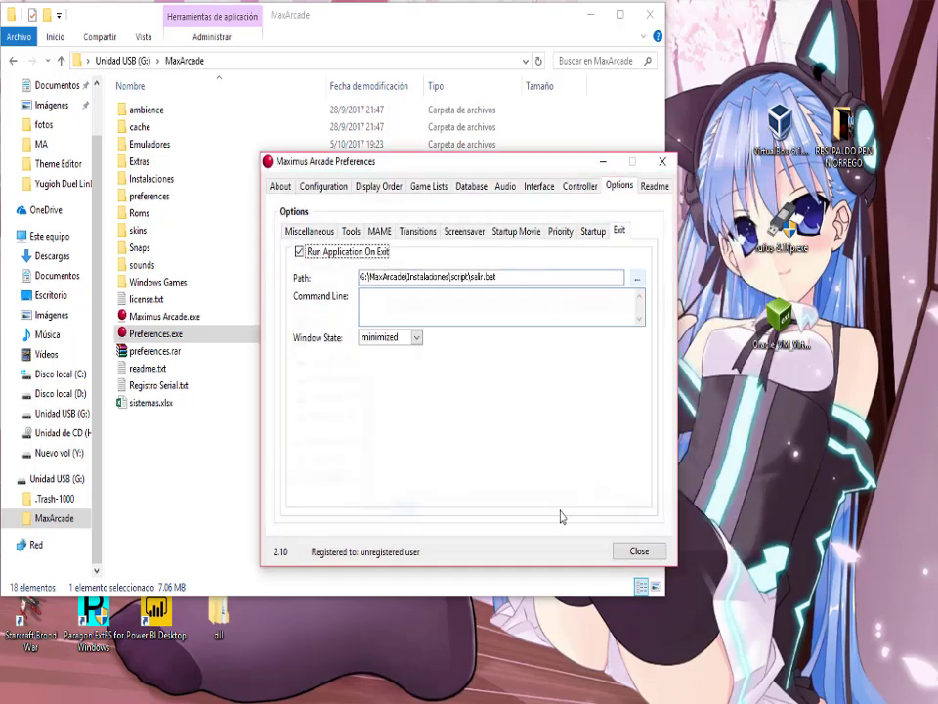
{"action": "left_click", "coordinate": [410, 337]}
{"action": "left_click", "coordinate": [405, 367]}
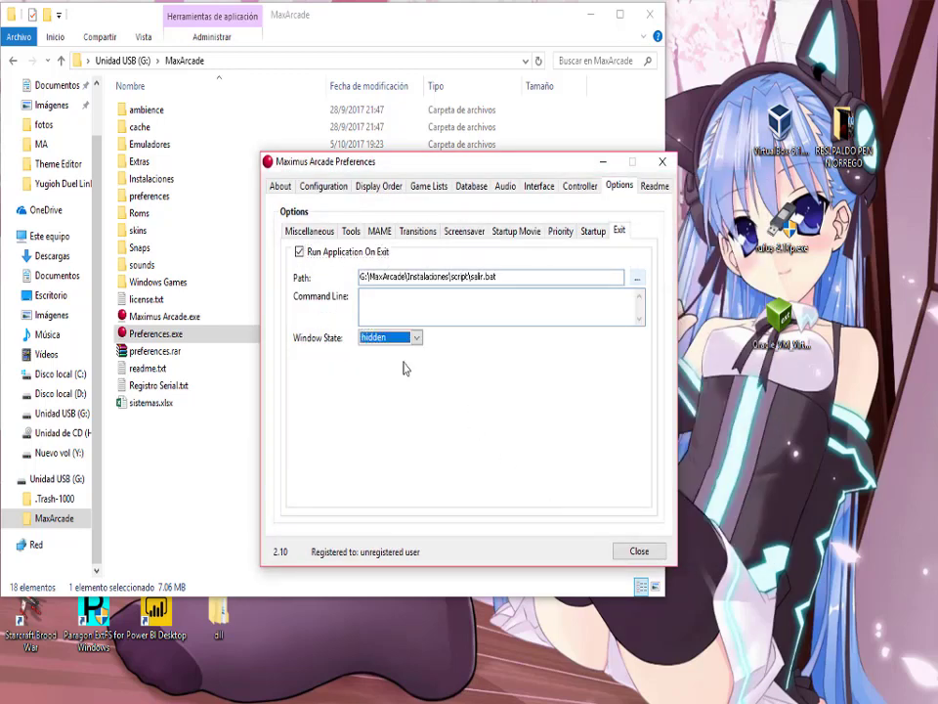
{"action": "left_click", "coordinate": [593, 232]}
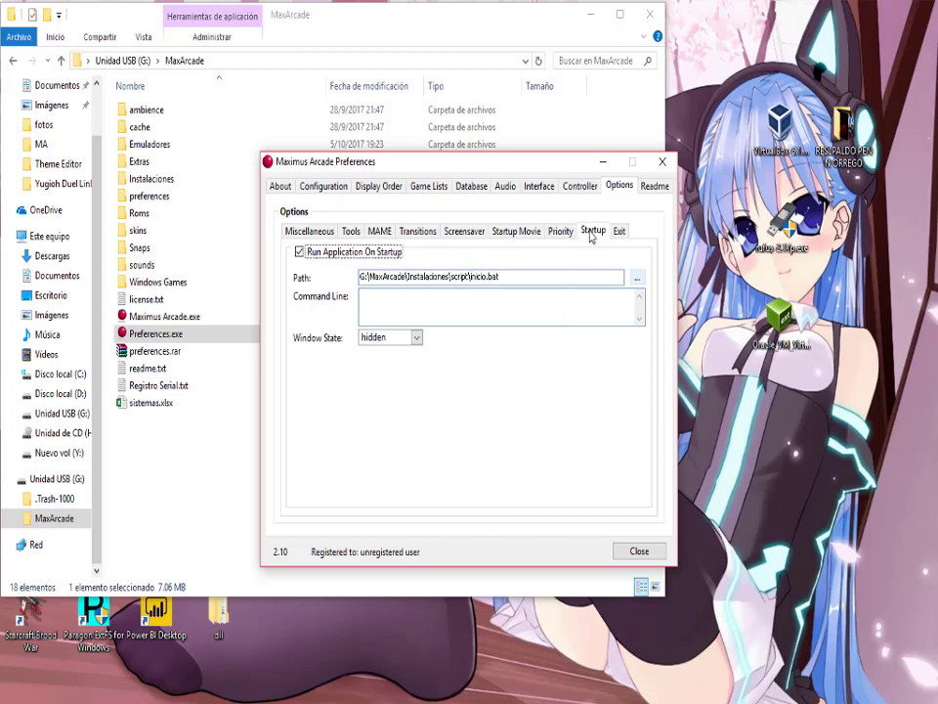
{"action": "left_click", "coordinate": [619, 232]}
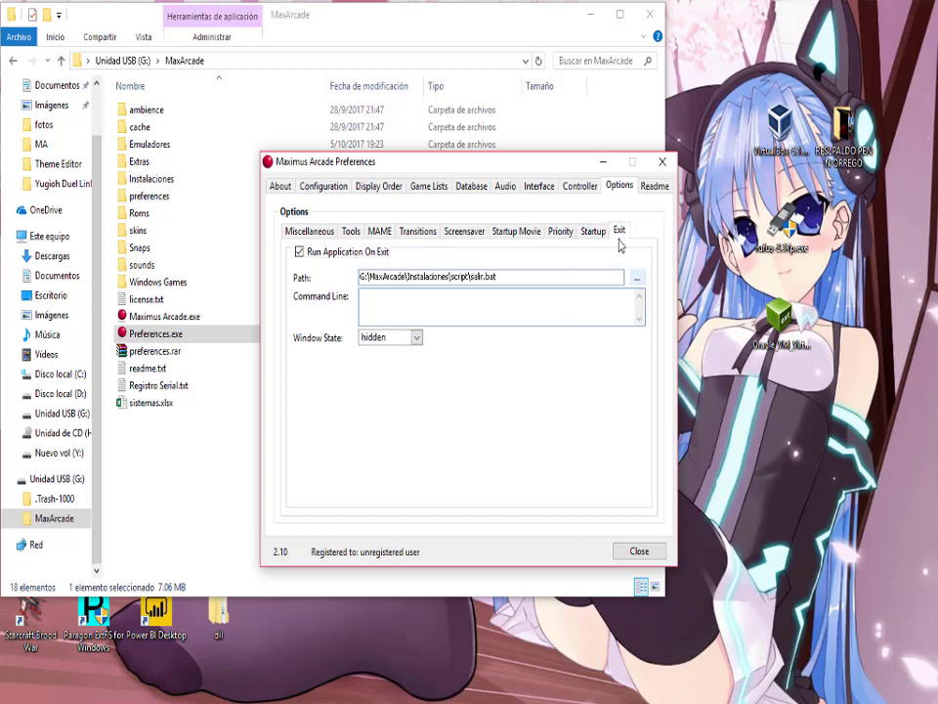
{"action": "left_click", "coordinate": [594, 232]}
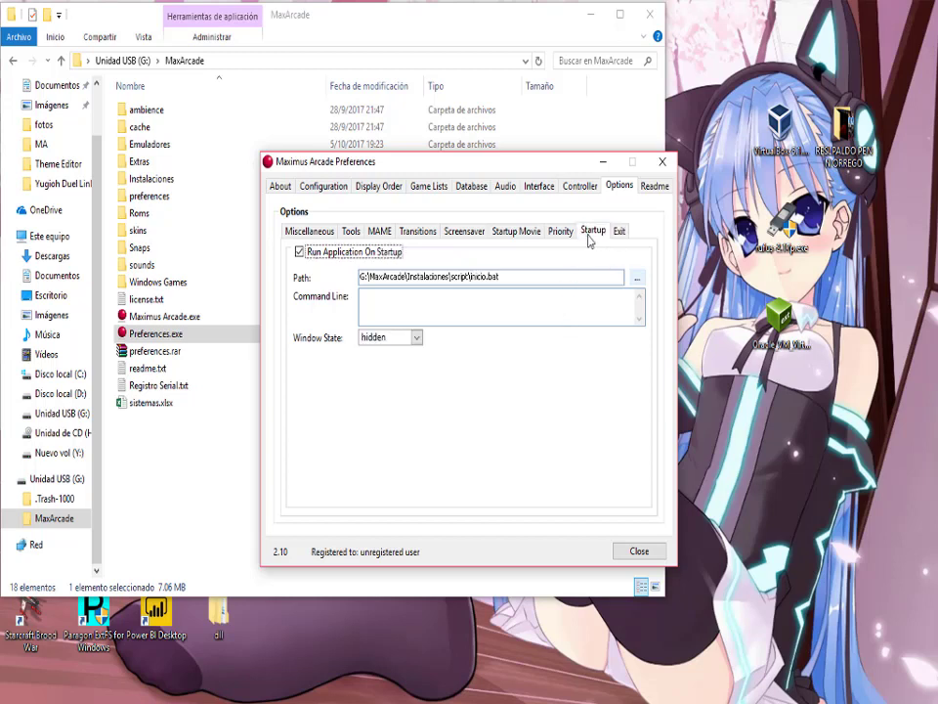
Step: Save a copy of the Default controller layout under the name Default 1
{"action": "left_click", "coordinate": [548, 193]}
{"action": "left_click", "coordinate": [580, 186]}
{"action": "left_click", "coordinate": [578, 256]}
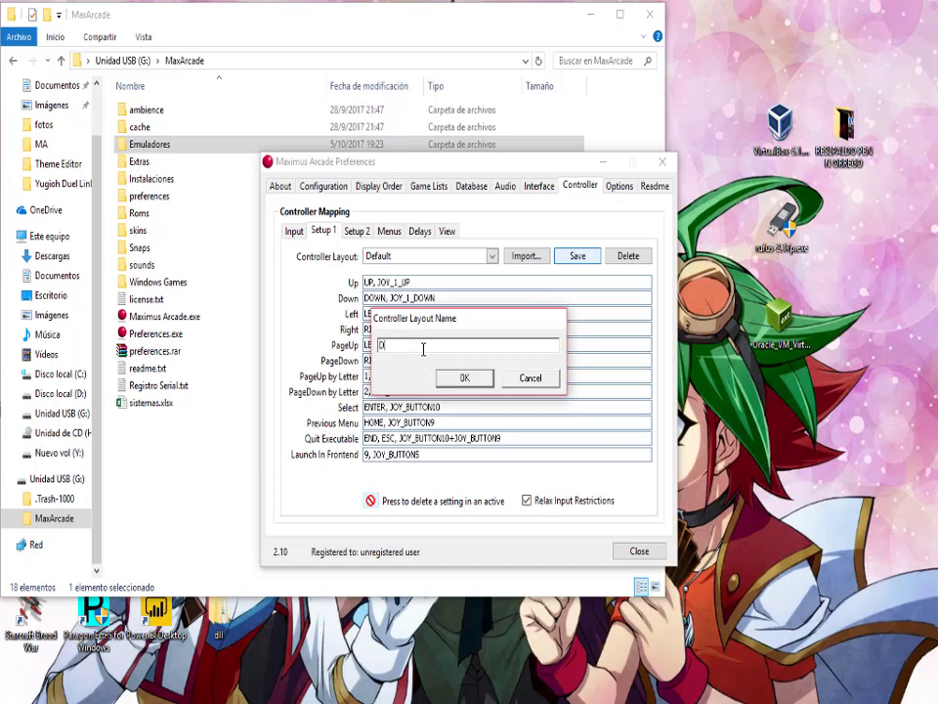
{"action": "type", "text": "Default 1"}
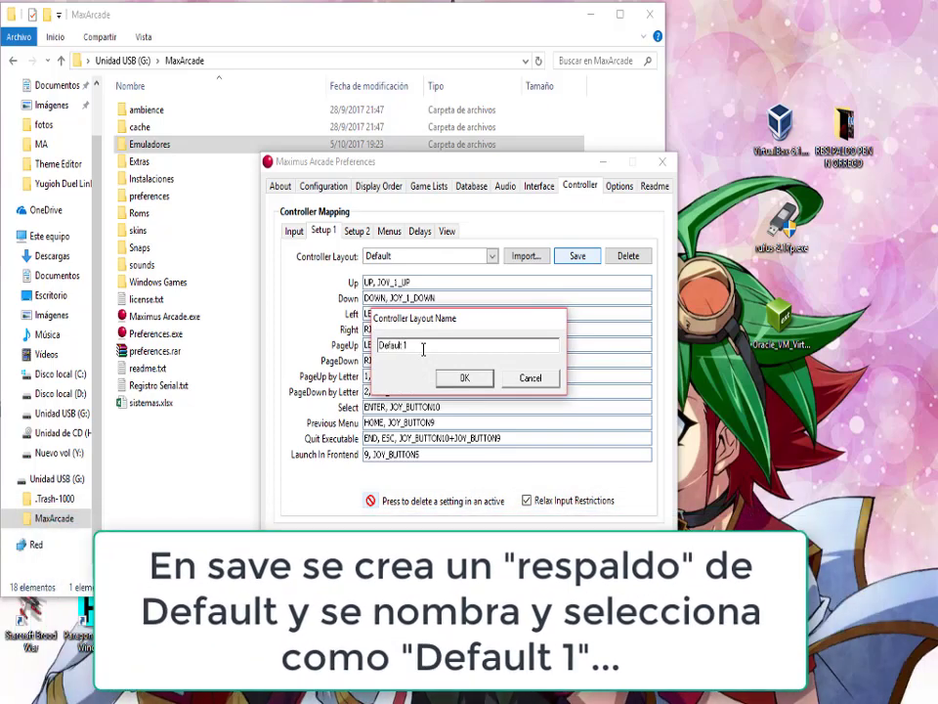
{"action": "left_click", "coordinate": [469, 377]}
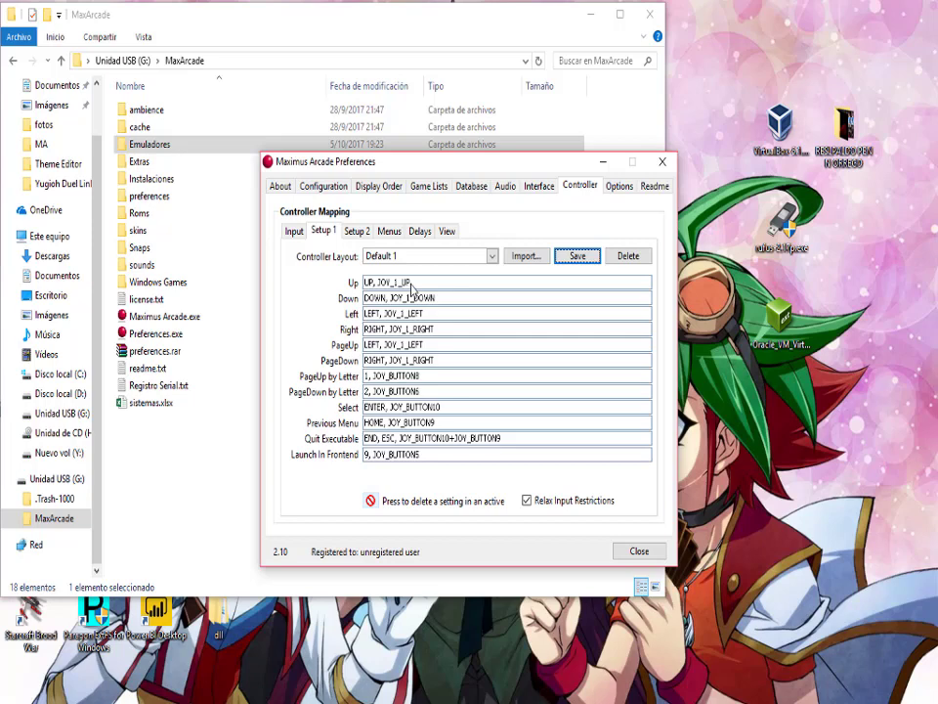
Step: Remove the joystick inputs from the Up, Down, Left and Right mappings, keeping only the UP, DOWN, LEFT and RIGHT keys
{"action": "left_click", "coordinate": [412, 285]}
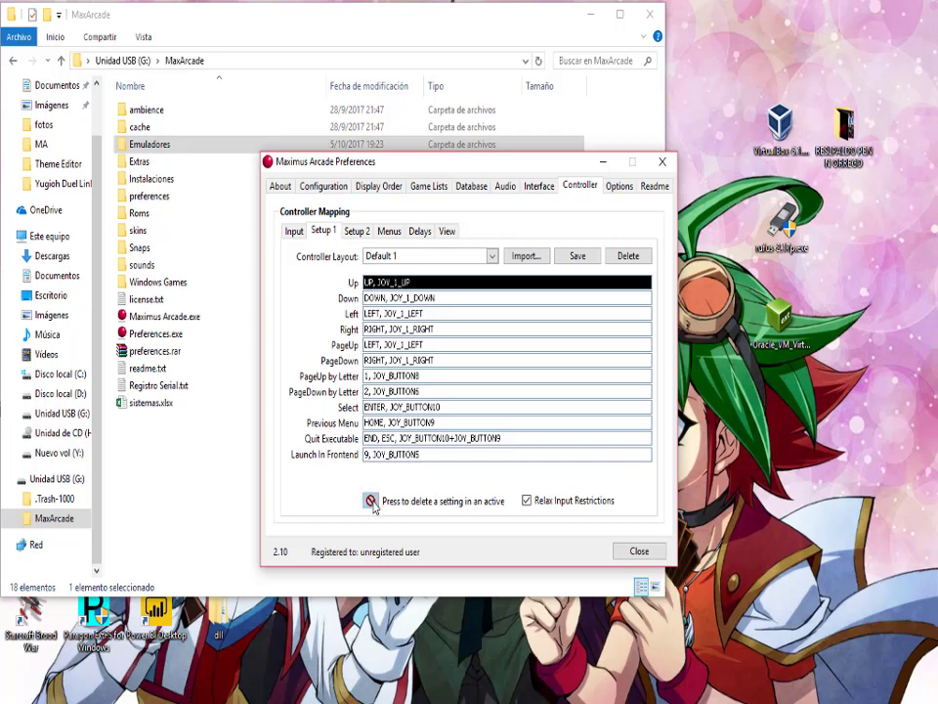
{"action": "key", "text": "Up"}
{"action": "left_click", "coordinate": [392, 302]}
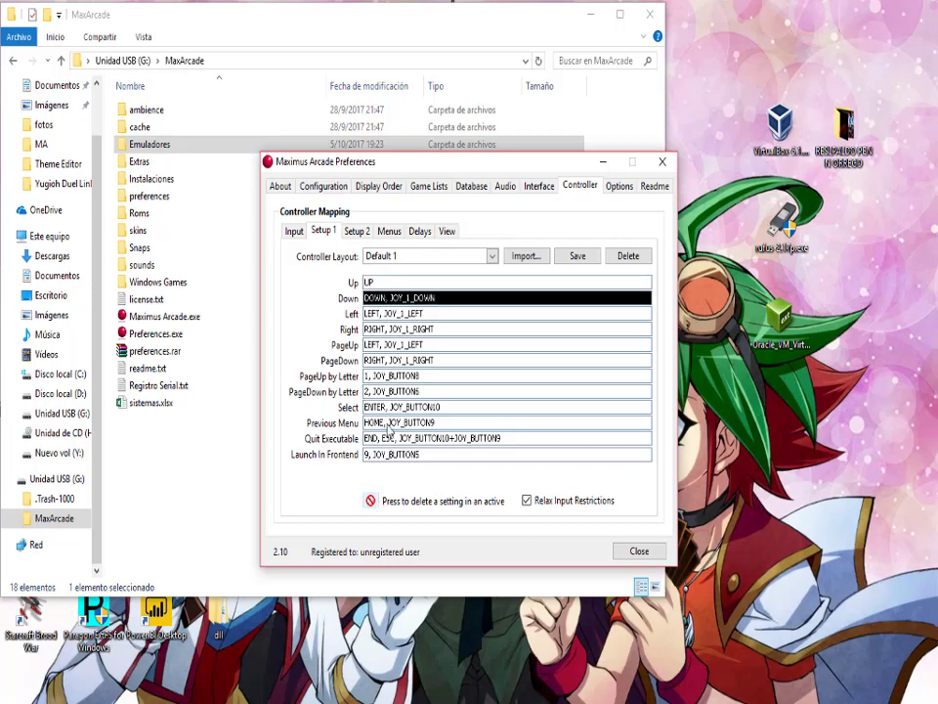
{"action": "key", "text": "Down"}
{"action": "left_click", "coordinate": [382, 316]}
{"action": "key", "text": "Left"}
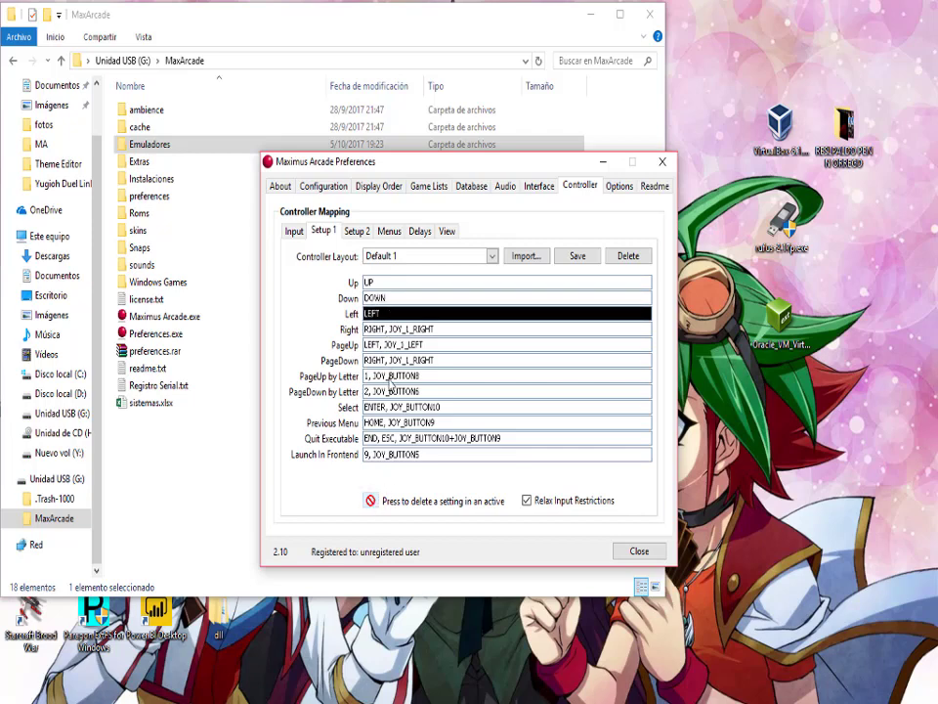
{"action": "left_click", "coordinate": [394, 334]}
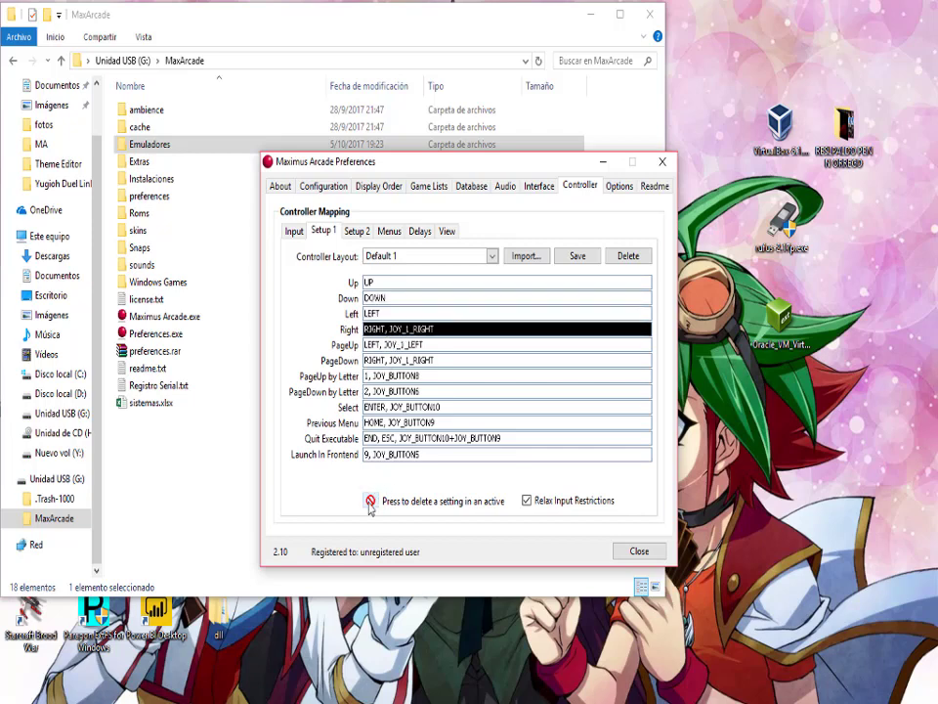
{"action": "key", "text": "Right"}
Step: Reduce PageUp to LEFT and PageDown to RIGHT without joystick inputs, and save the layout over the existing Default 1
{"action": "left_click", "coordinate": [394, 346]}
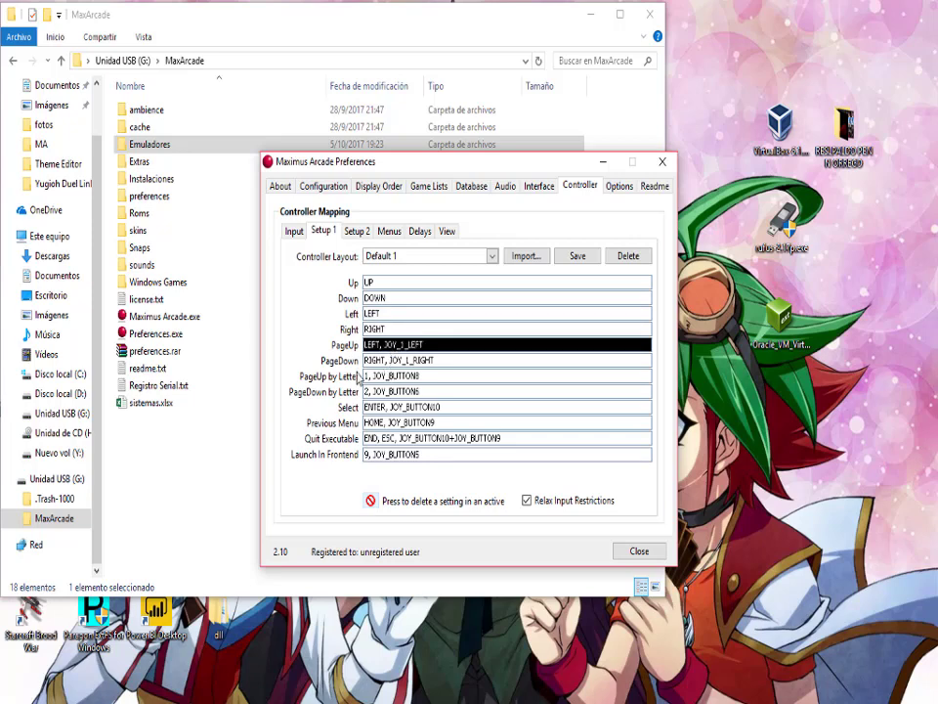
{"action": "left_click", "coordinate": [369, 501]}
{"action": "left_click", "coordinate": [384, 362]}
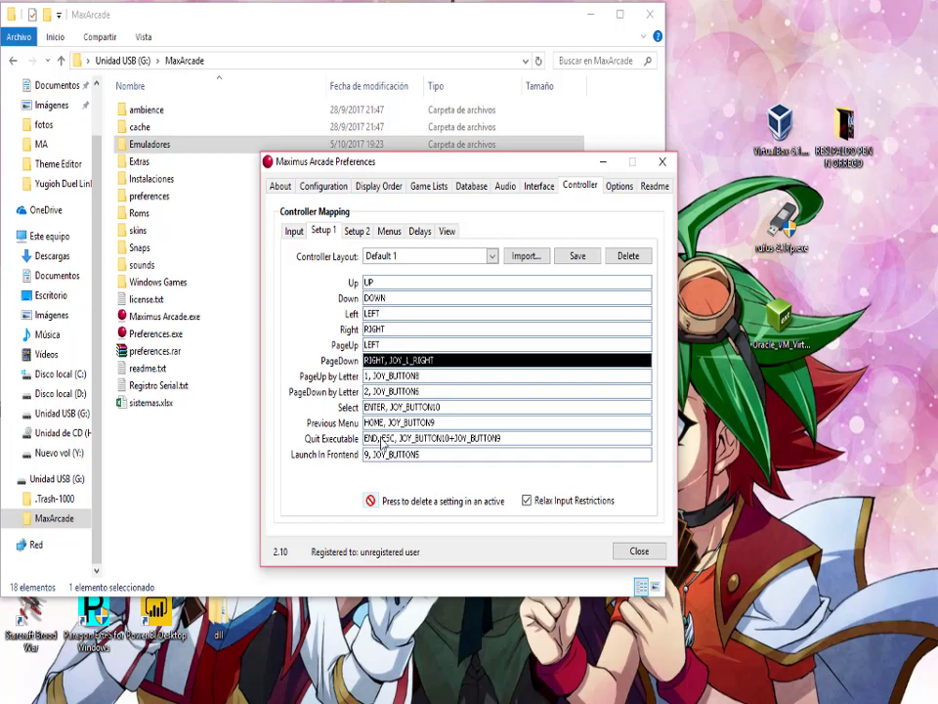
{"action": "left_click", "coordinate": [373, 501]}
{"action": "left_click", "coordinate": [573, 258]}
{"action": "left_click", "coordinate": [471, 377]}
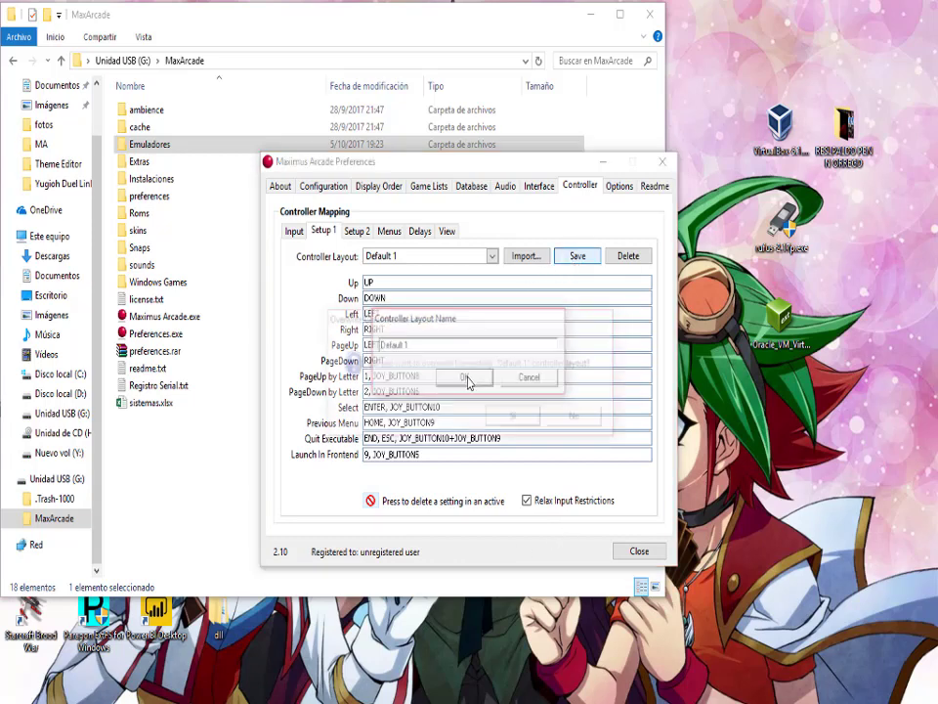
{"action": "left_click", "coordinate": [513, 418]}
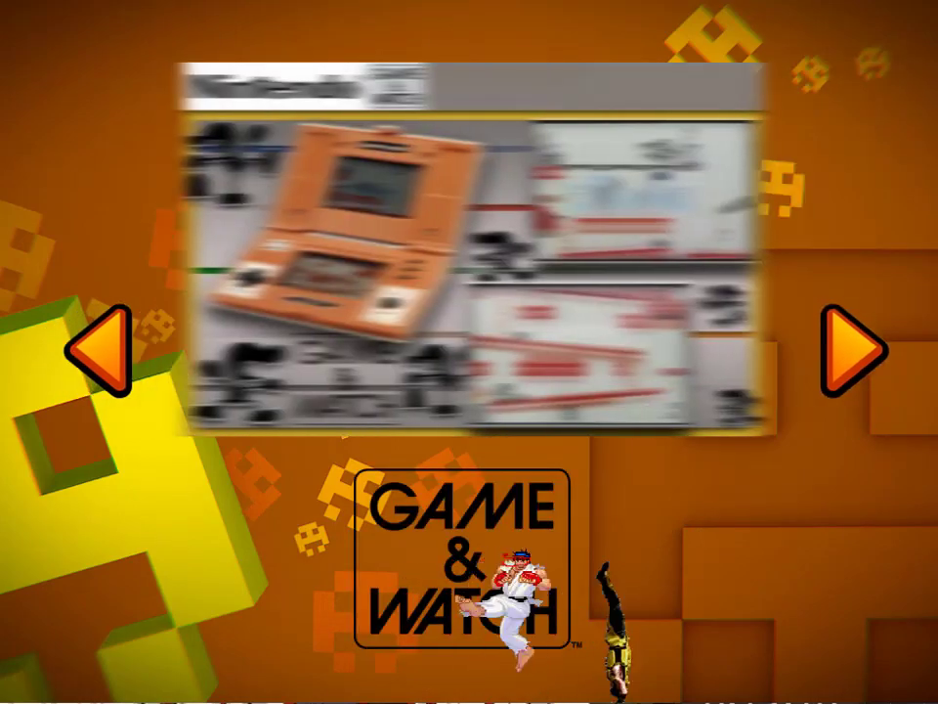
Step: Test navigation in the running frontend by browsing the PlayStation games up to Bust a Groove and returning to the system selection
{"action": "key", "text": "Left"}
{"action": "key", "text": "Left"}
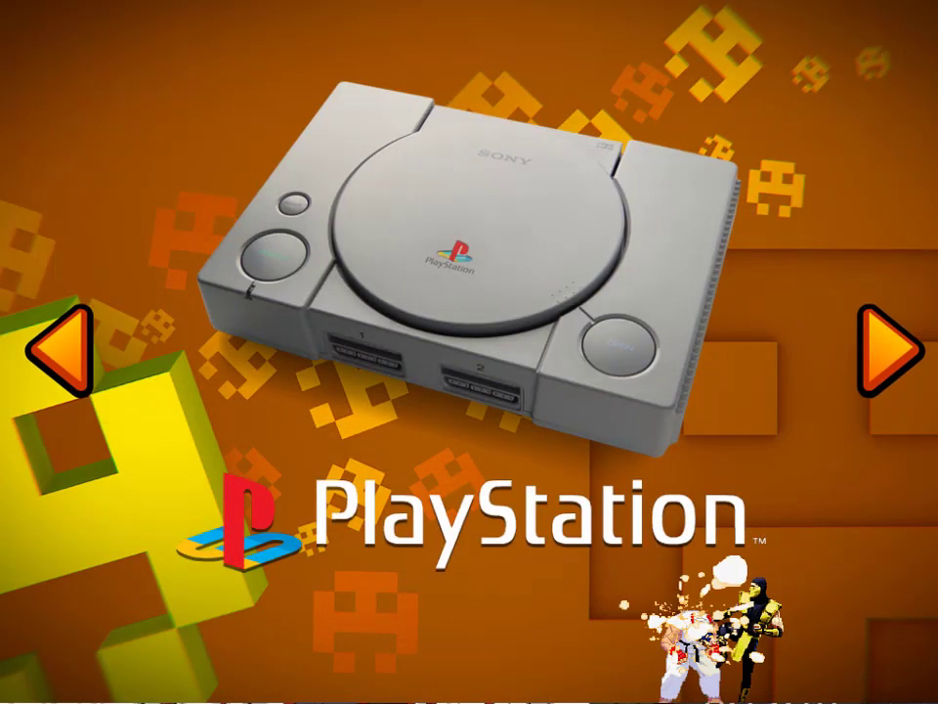
{"action": "key", "text": "Return"}
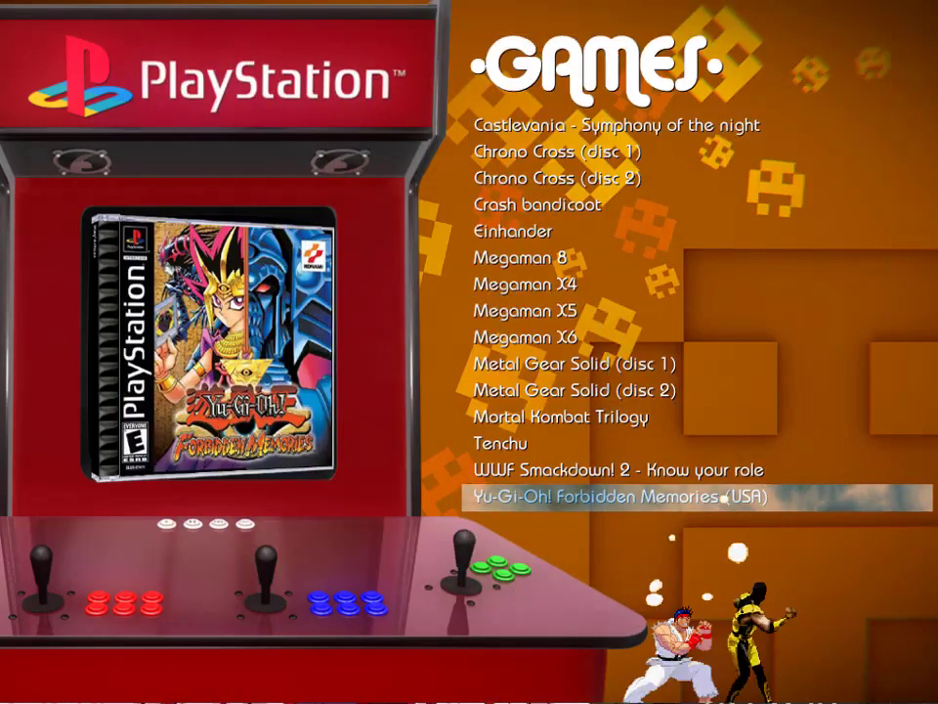
{"action": "key", "text": "Up"}
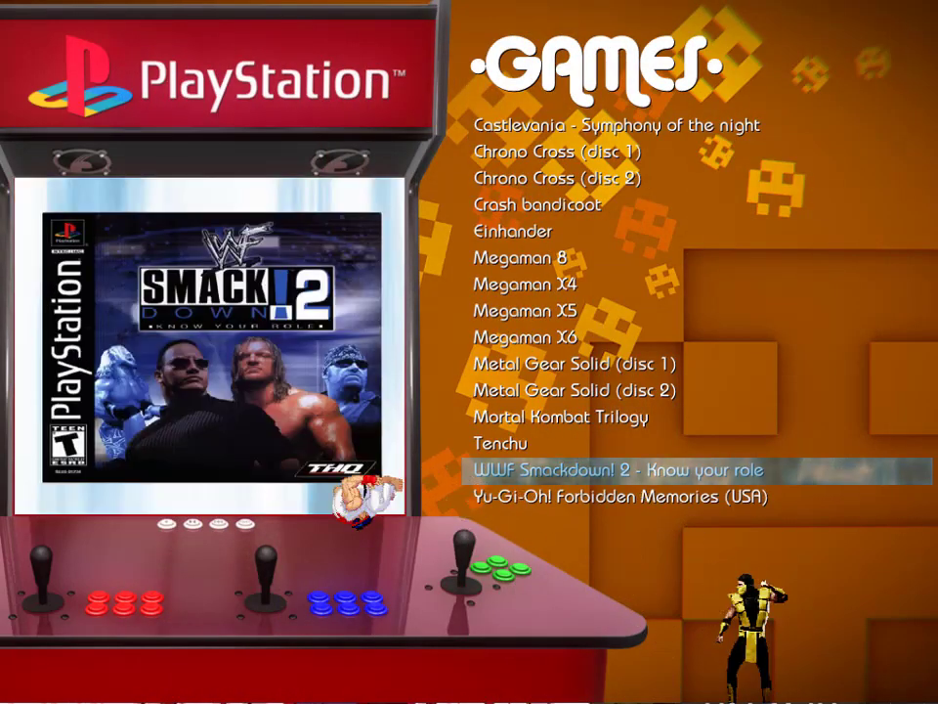
{"action": "key", "text": "Up"}
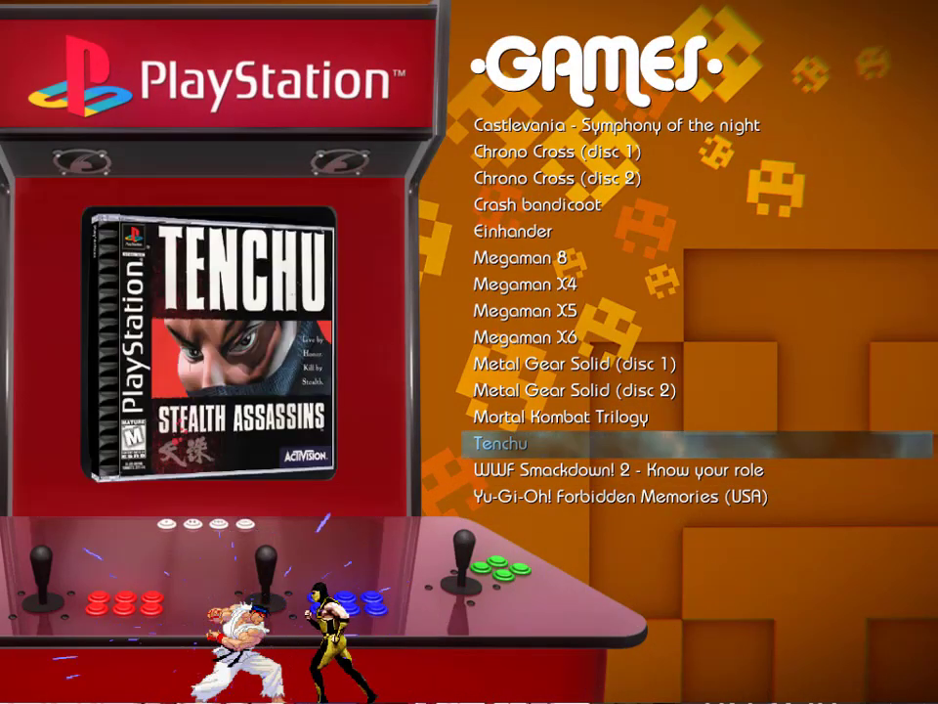
{"action": "key", "text": "Up"}
{"action": "key", "text": "Up"}
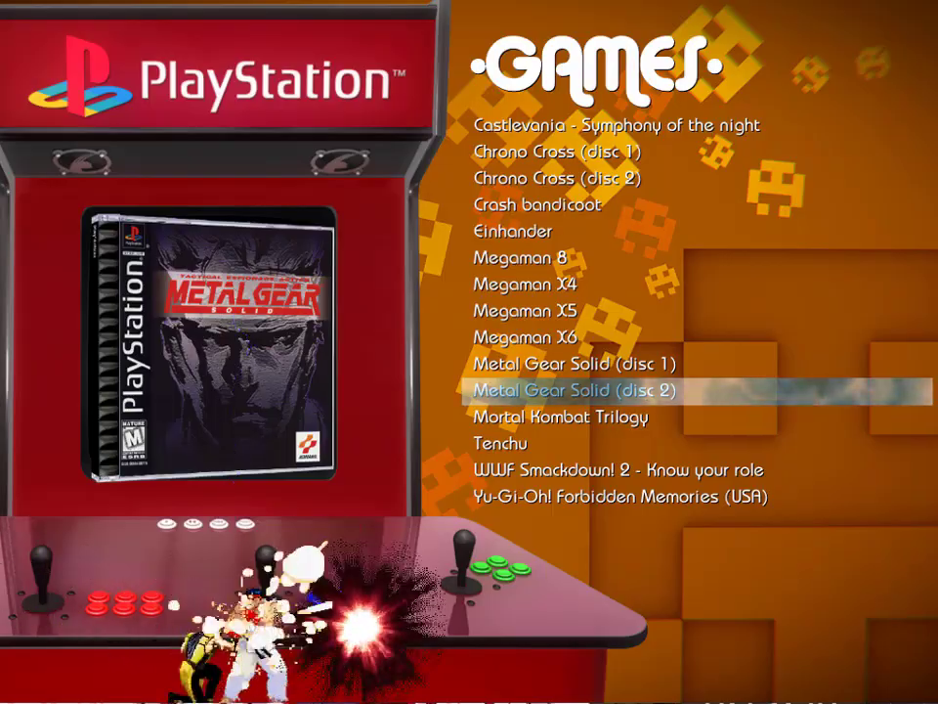
{"action": "key", "text": "Up"}
{"action": "key", "text": "Up"}
{"action": "key", "text": "Up"}
{"action": "key", "text": "Up"}
{"action": "key", "text": "Up"}
{"action": "key", "text": "Up"}
{"action": "key", "text": "Up"}
{"action": "key", "text": "Up"}
{"action": "key", "text": "Up"}
{"action": "key", "text": "Up"}
{"action": "key", "text": "Up"}
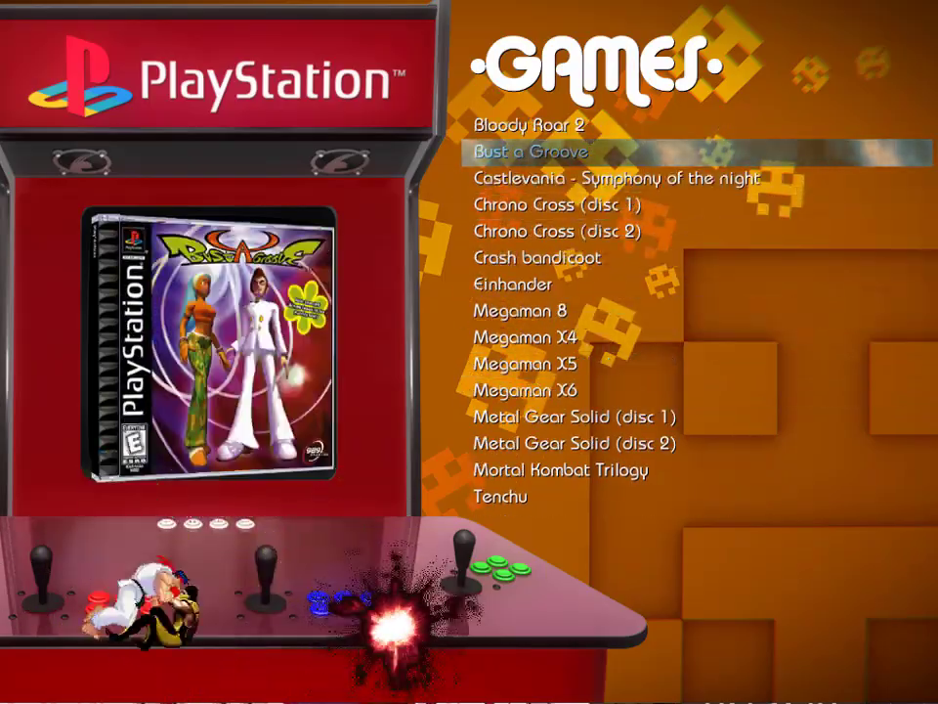
{"action": "key", "text": "Up"}
{"action": "key", "text": "Down"}
{"action": "key", "text": "Escape"}
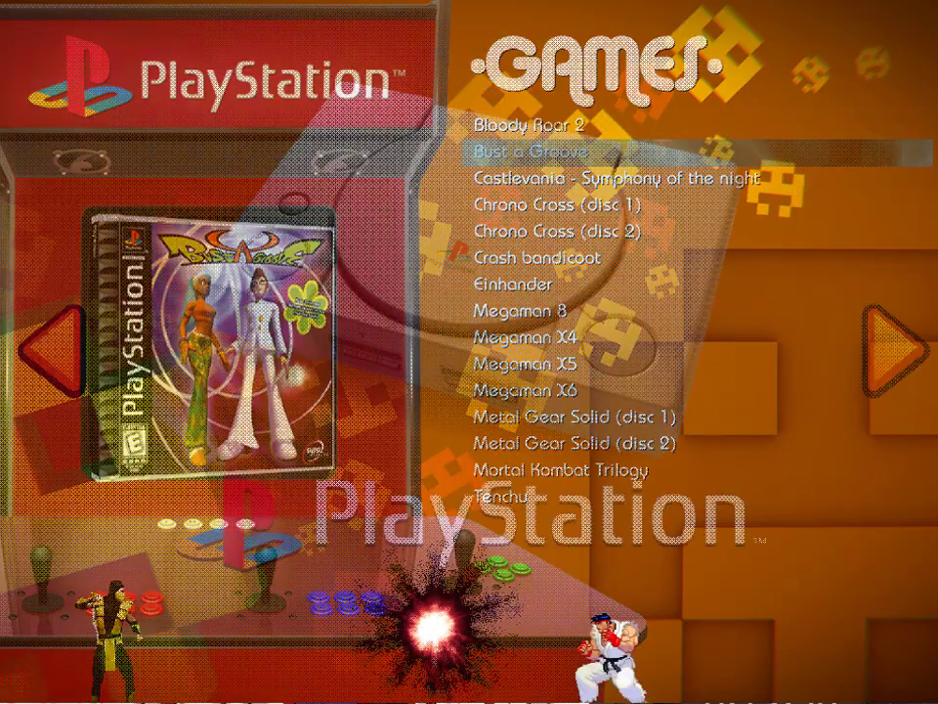
Step: Browse down the Sega Game Gear games to around Baku Baku Animal and return to the system selection
{"action": "key", "text": "Down"}
{"action": "key", "text": "Return"}
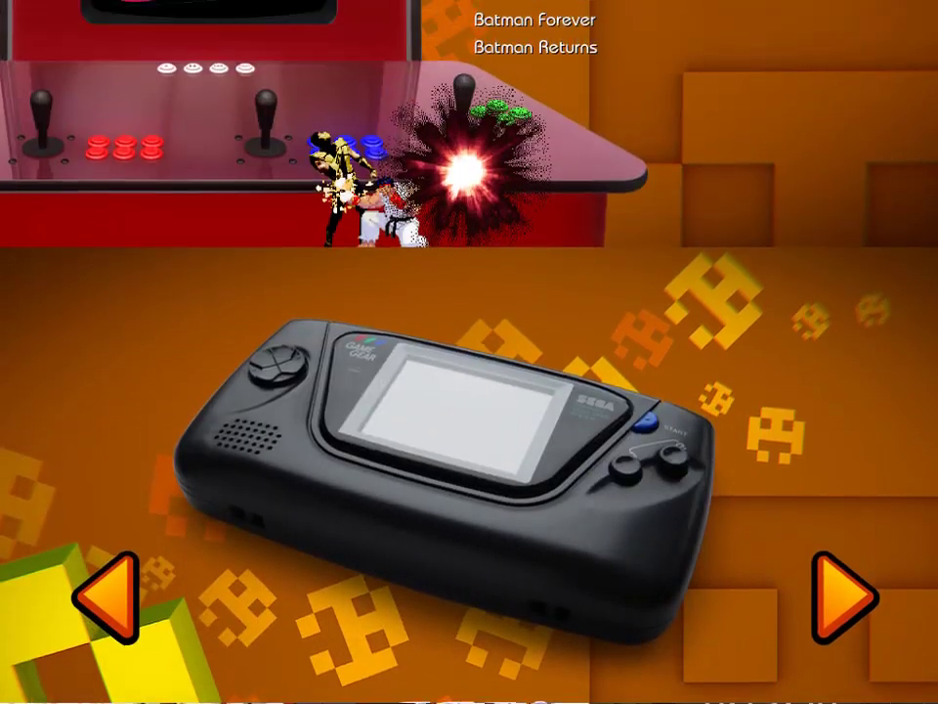
{"action": "key", "text": "Down"}
{"action": "key", "text": "Down"}
{"action": "key", "text": "Down"}
{"action": "key", "text": "Down"}
{"action": "key", "text": "Down"}
{"action": "key", "text": "Down"}
{"action": "key", "text": "Down"}
{"action": "key", "text": "Down"}
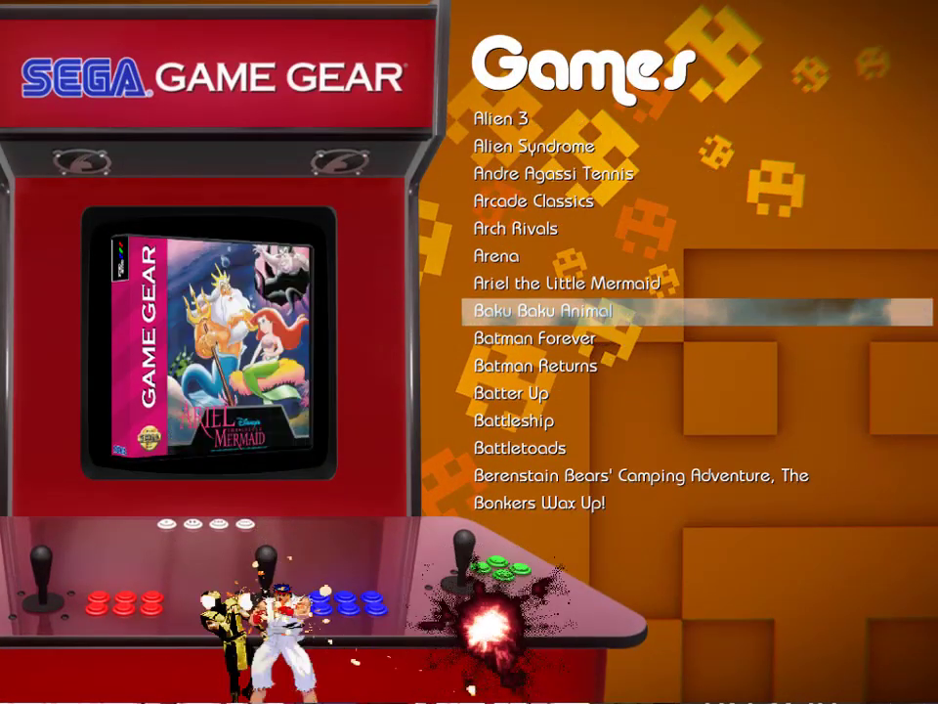
{"action": "key", "text": "Escape"}
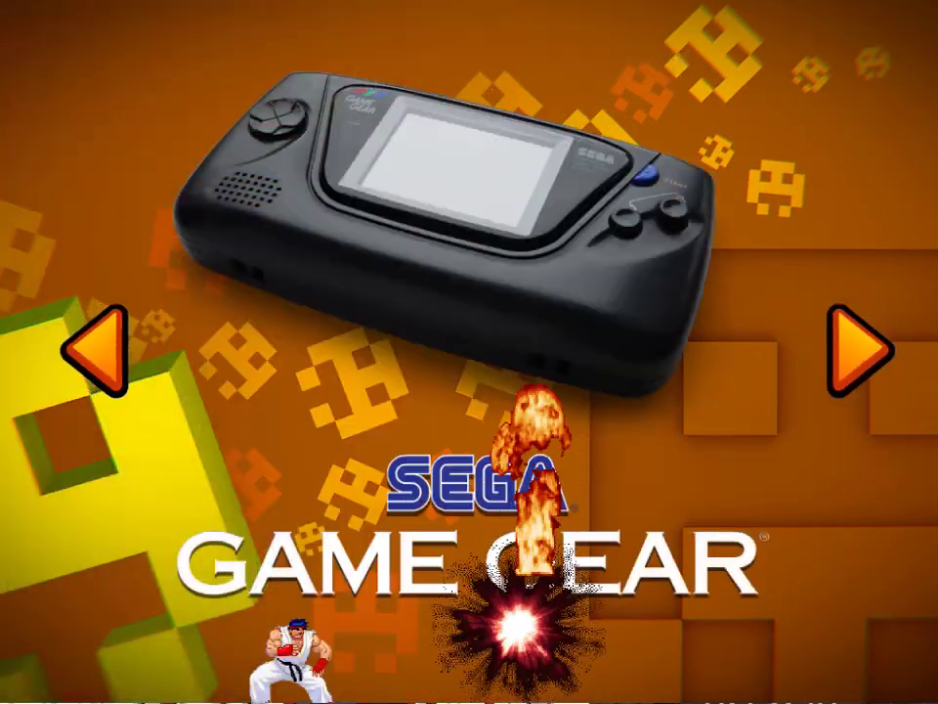
Step: Browse down the first Sega Master System games past Aerial Assault and return to the system selection
{"action": "key", "text": "Down"}
{"action": "key", "text": "Return"}
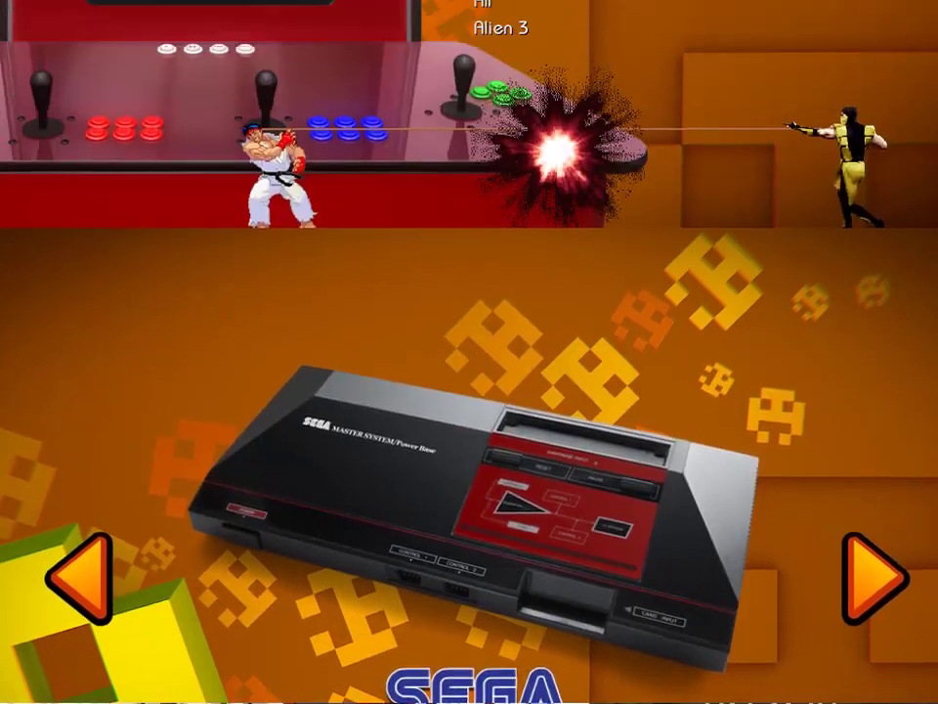
{"action": "key", "text": "Down"}
{"action": "key", "text": "Down"}
{"action": "key", "text": "Down"}
{"action": "key", "text": "Down"}
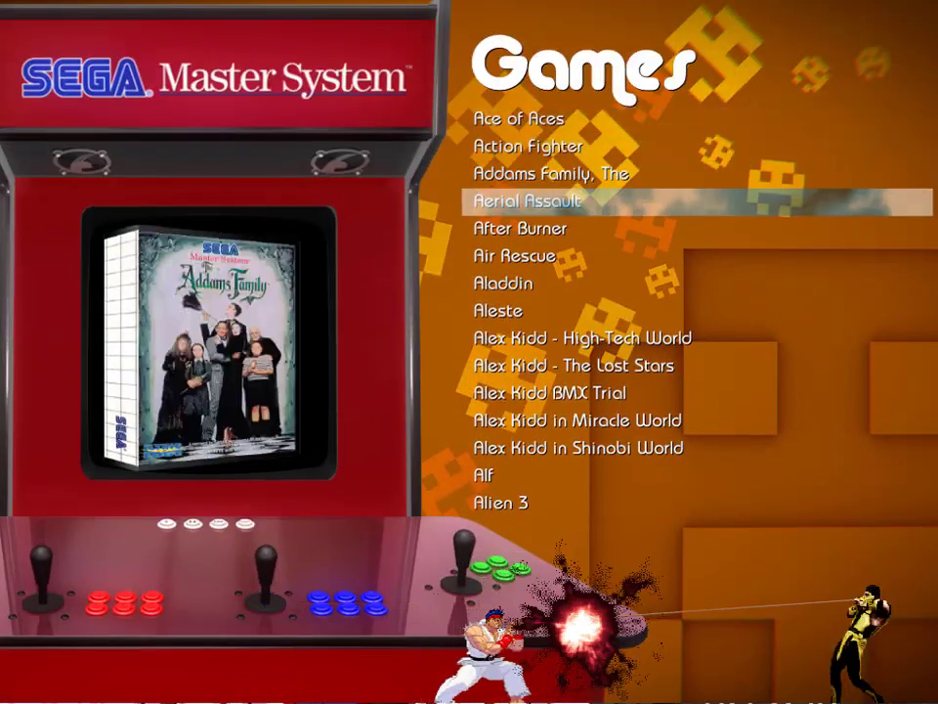
{"action": "key", "text": "Escape"}
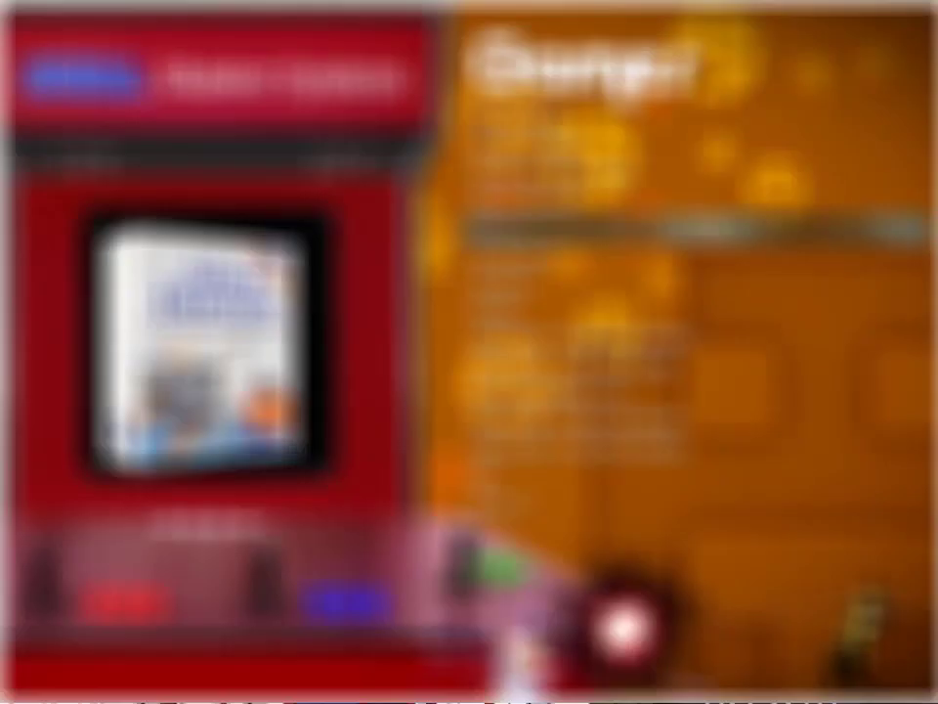
Step: Move to the Sega Megadrive 32X system and exit the frontend
{"action": "key", "text": "Left"}
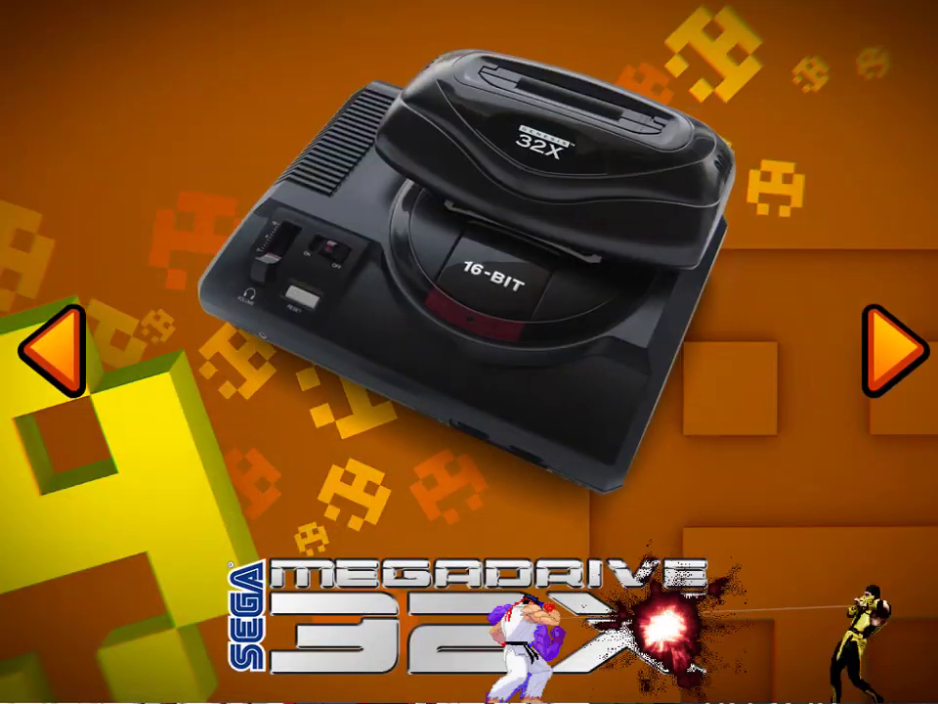
{"action": "right_click", "coordinate": [46, 333]}
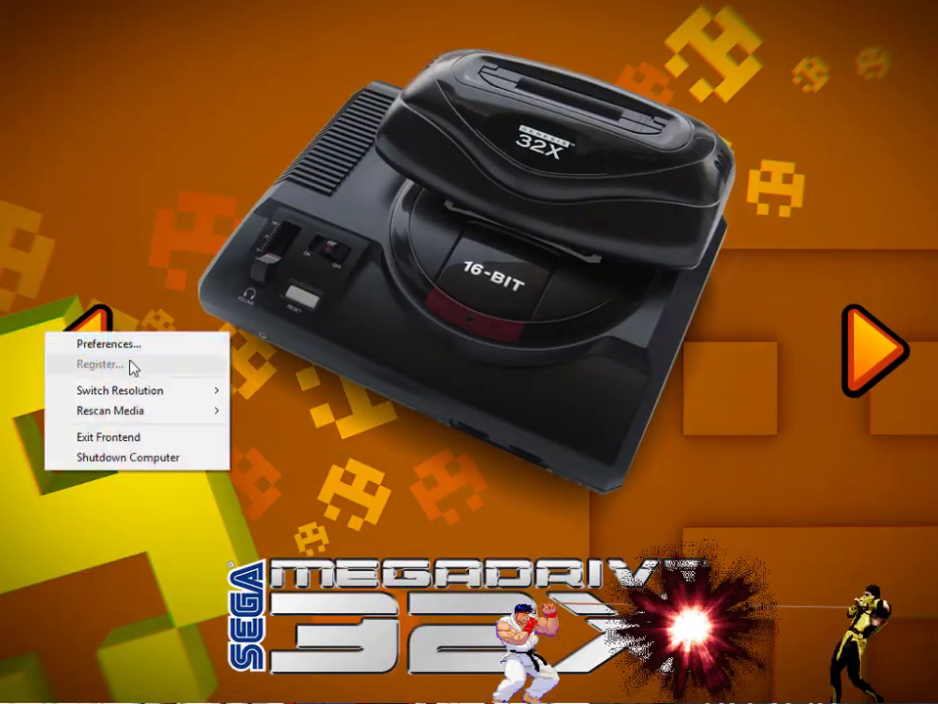
{"action": "left_click", "coordinate": [130, 442]}
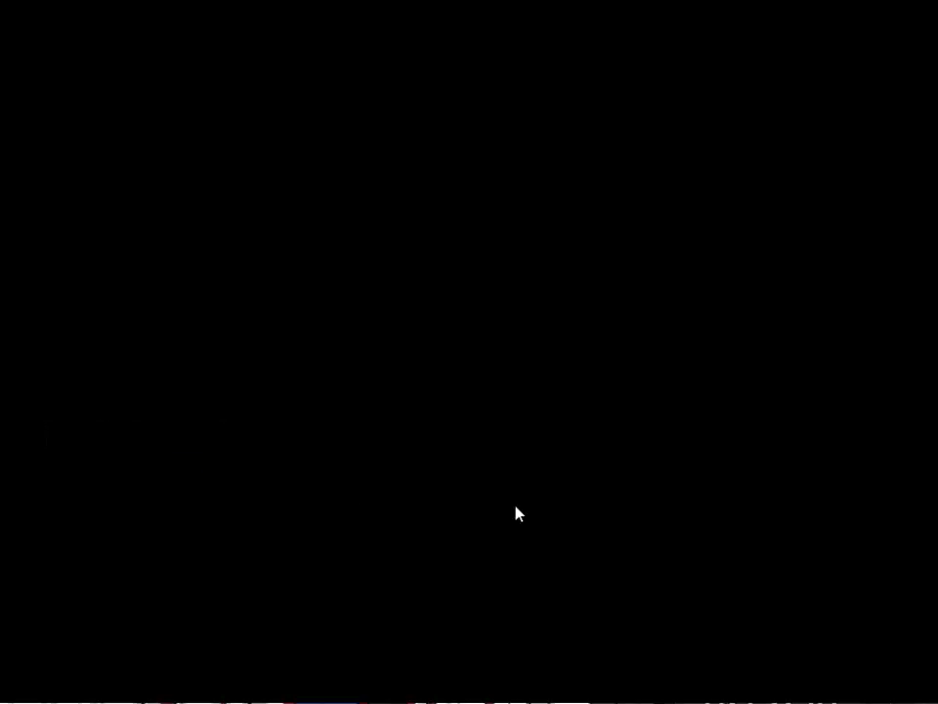